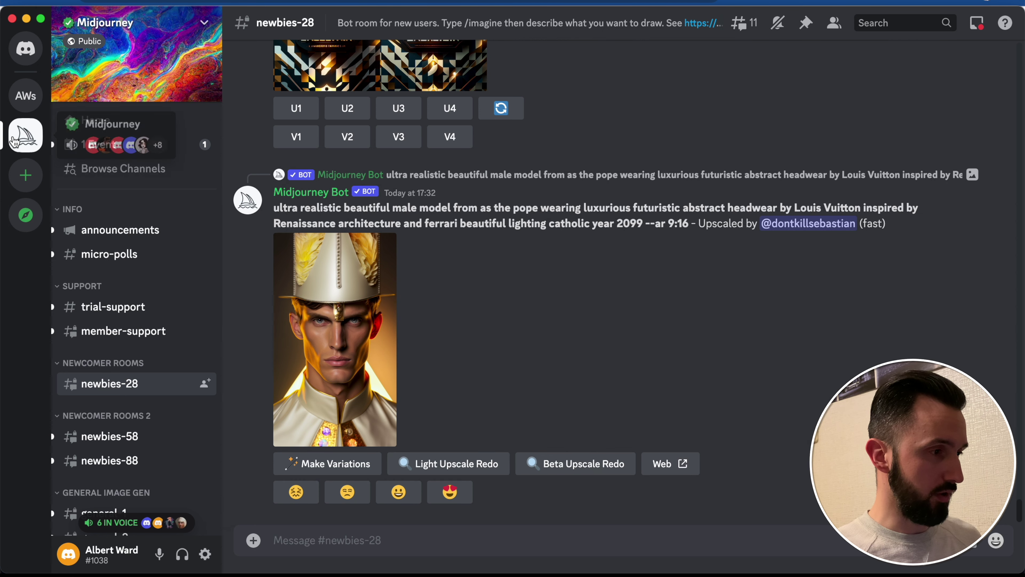
{"action": "scroll", "coordinate": [101, 242], "scroll_direction": "down", "scroll_amount": 1}
{"action": "mouse_move", "coordinate": [171, 378]}
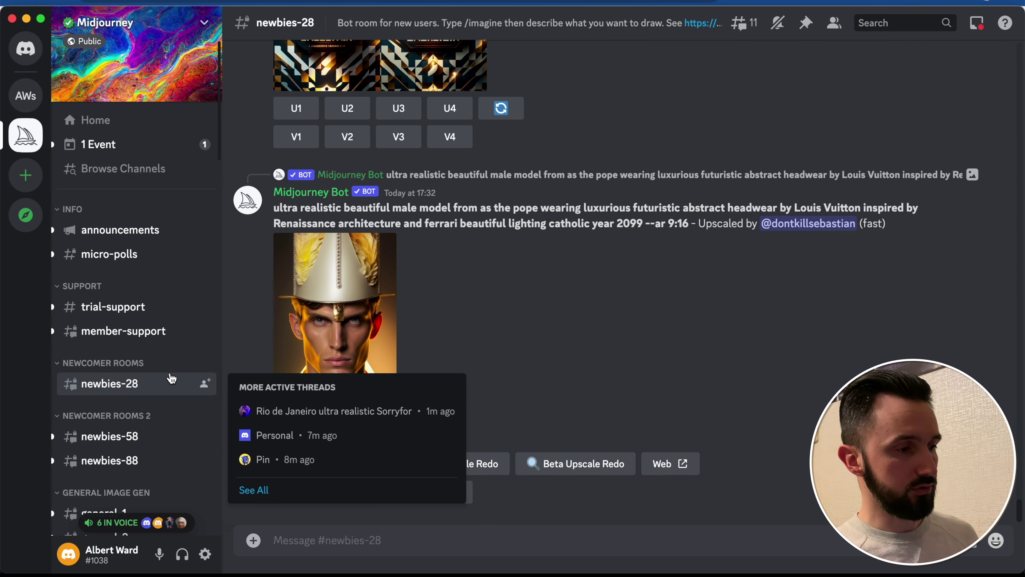
{"action": "scroll", "coordinate": [172, 378], "scroll_direction": "down", "scroll_amount": 3}
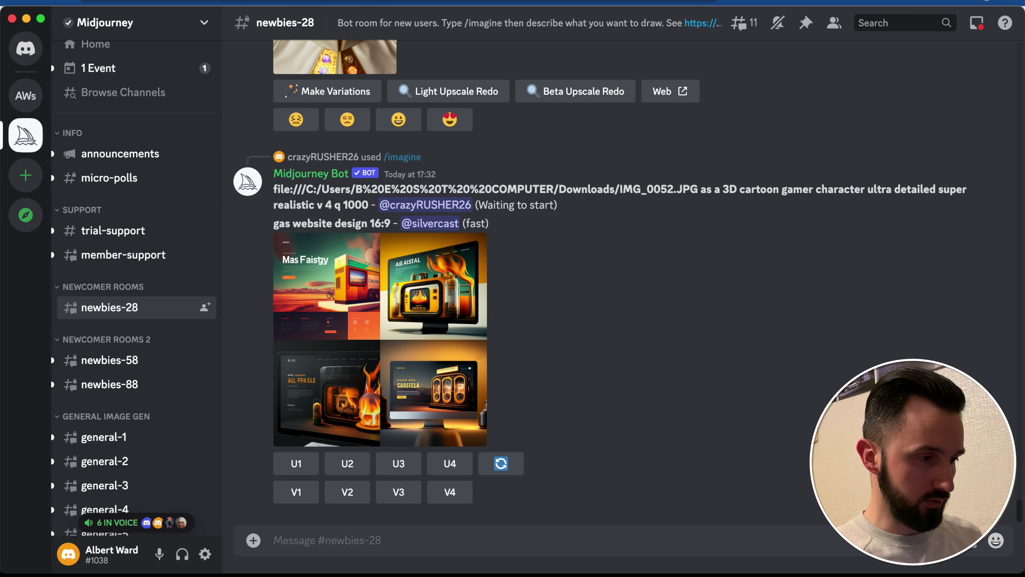
- Submit the /imagine prompt 'cat in trousers --ar 2:1' to the Midjourney bot
{"action": "type", "text": "/ima"}
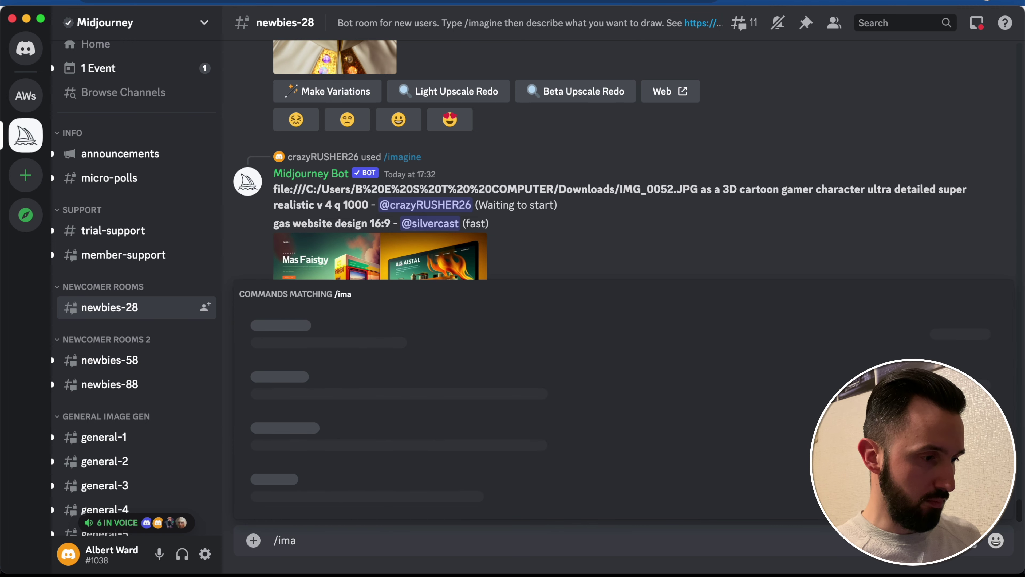
{"action": "key", "text": "Tab"}
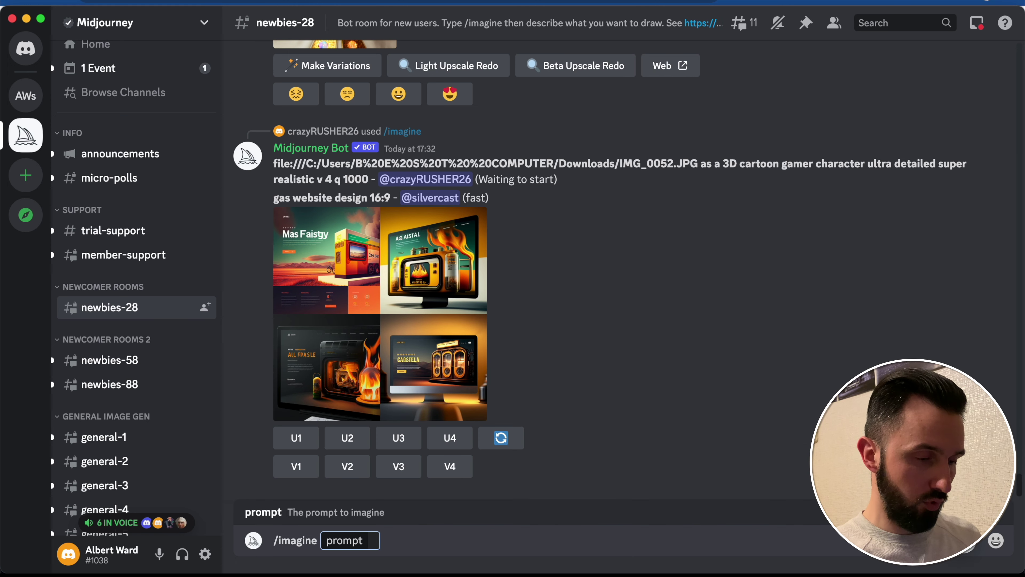
{"action": "type", "text": "ca"}
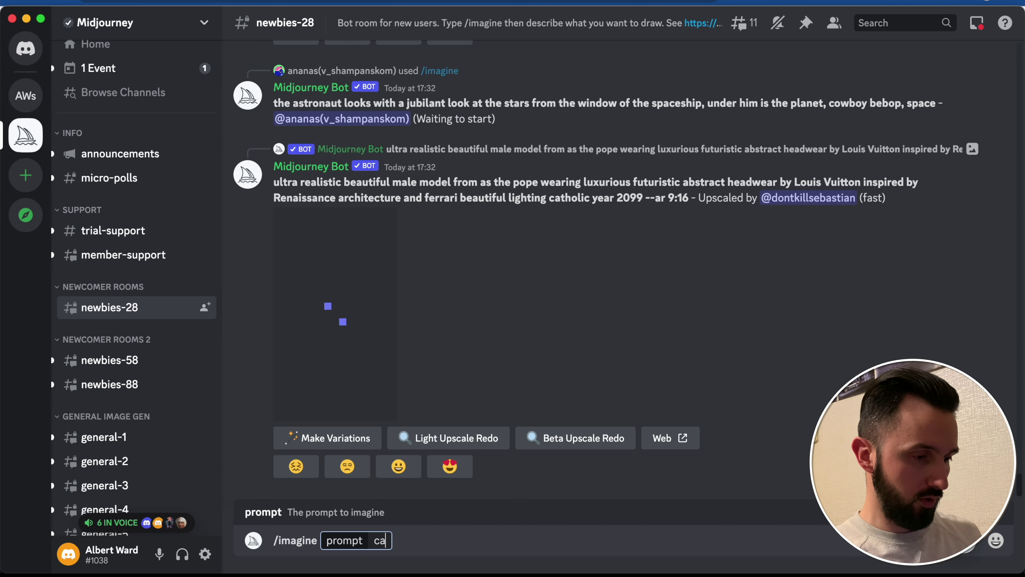
{"action": "type", "text": "t in t"}
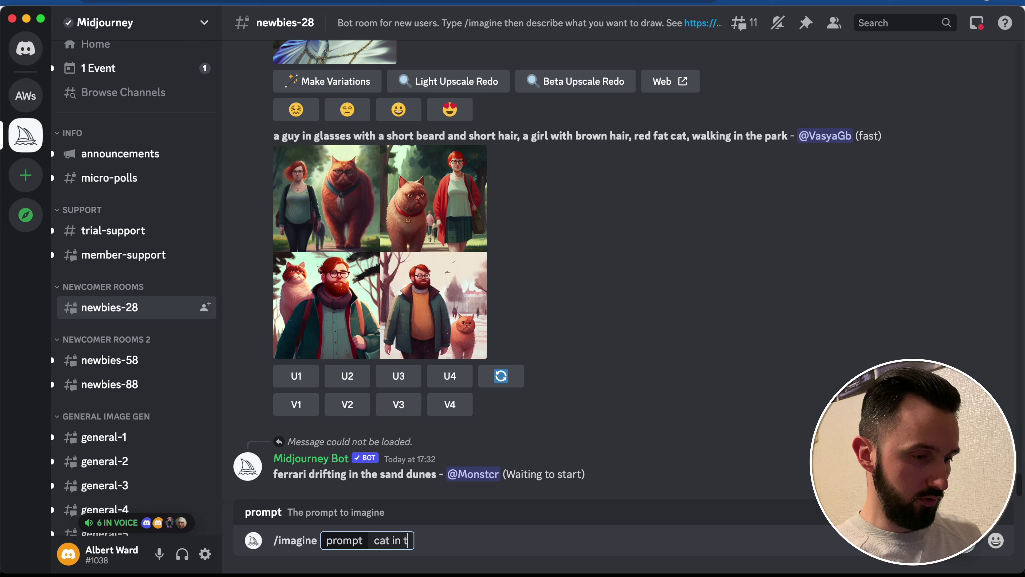
{"action": "type", "text": "rou"}
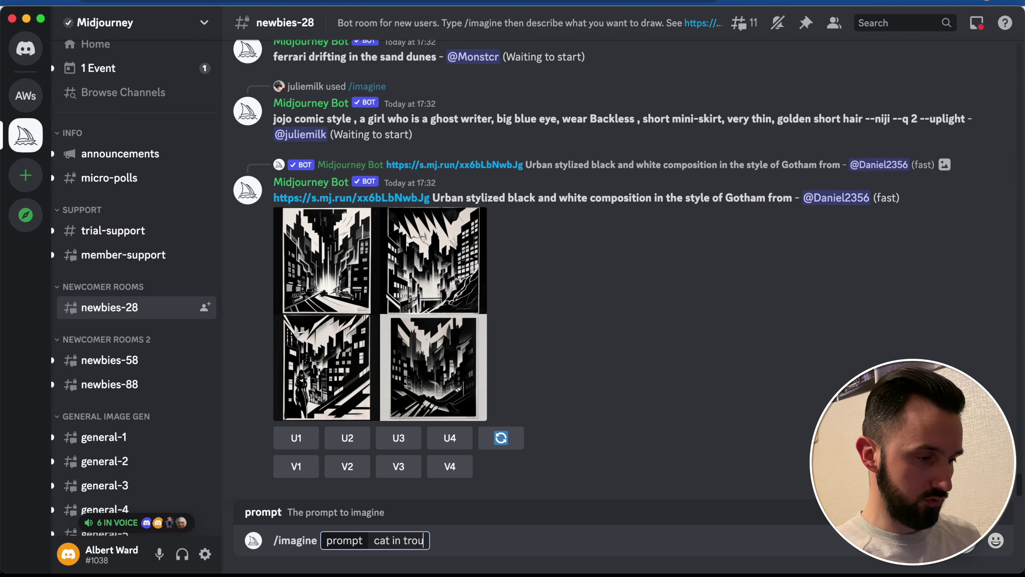
{"action": "type", "text": "sers "}
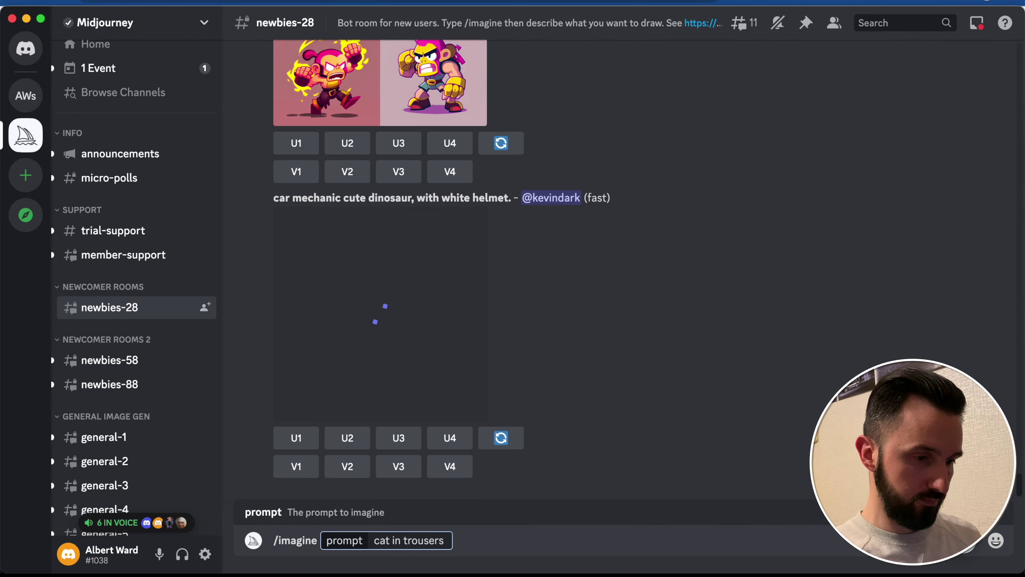
{"action": "type", "text": "--ar 2:"}
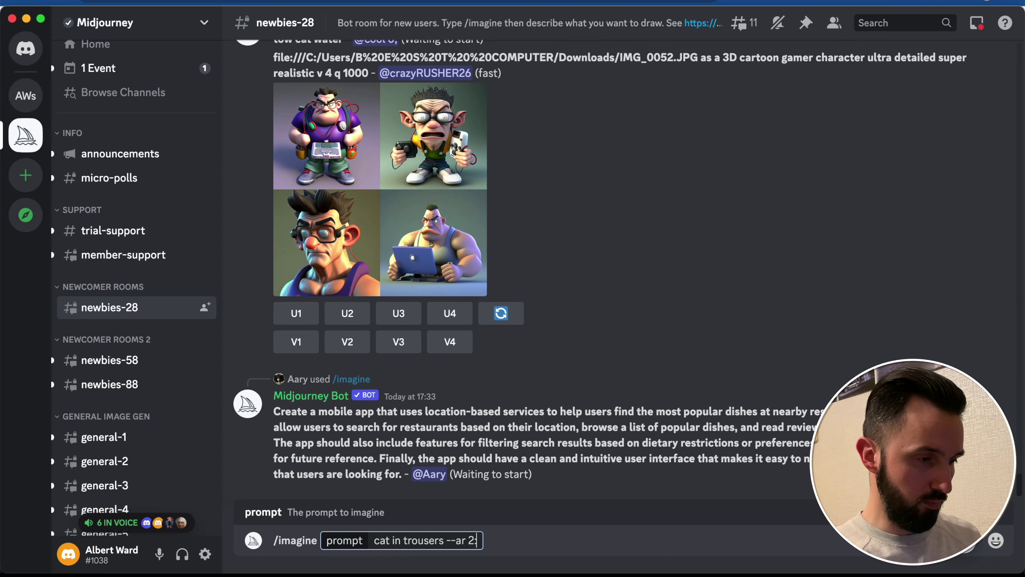
{"action": "type", "text": "1"}
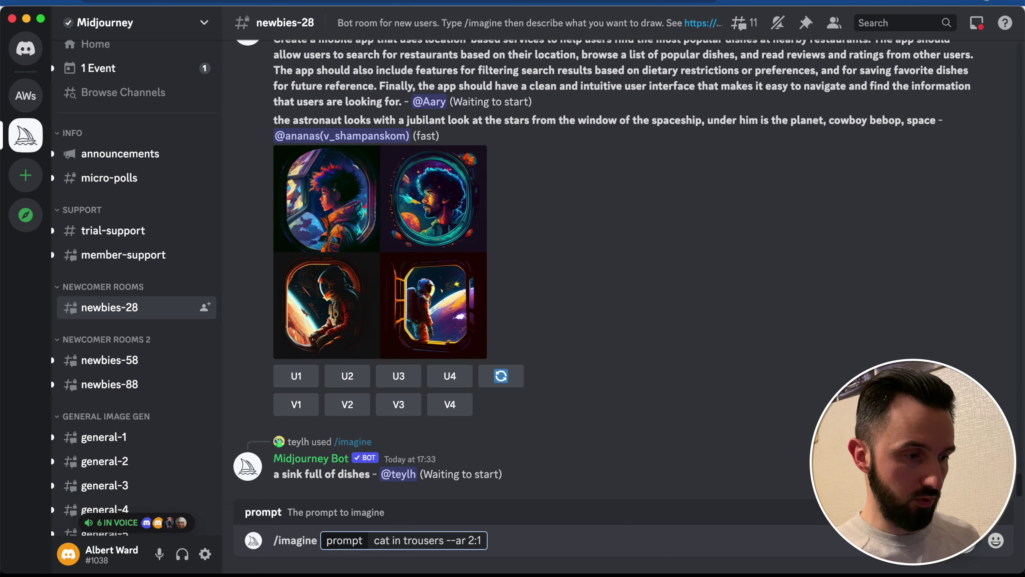
{"action": "key", "text": "Return"}
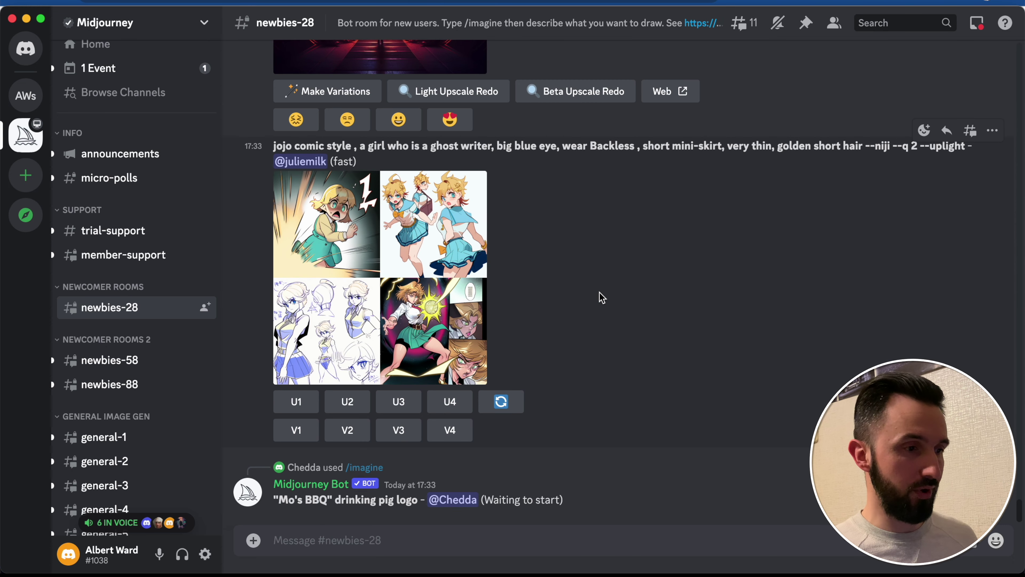
{"action": "scroll", "coordinate": [602, 298], "scroll_direction": "up", "scroll_amount": 5}
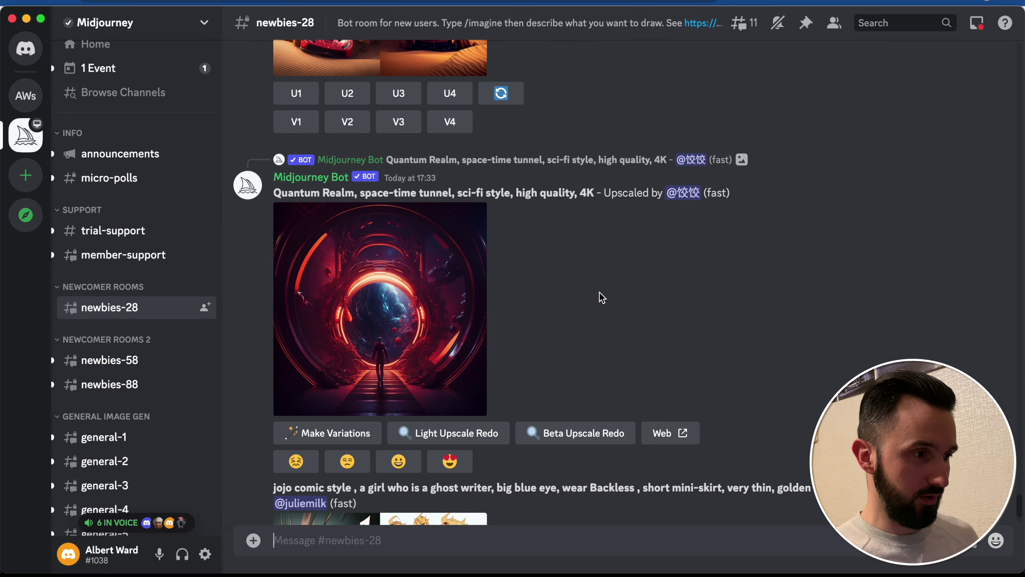
{"action": "scroll", "coordinate": [602, 298], "scroll_direction": "up", "scroll_amount": 5}
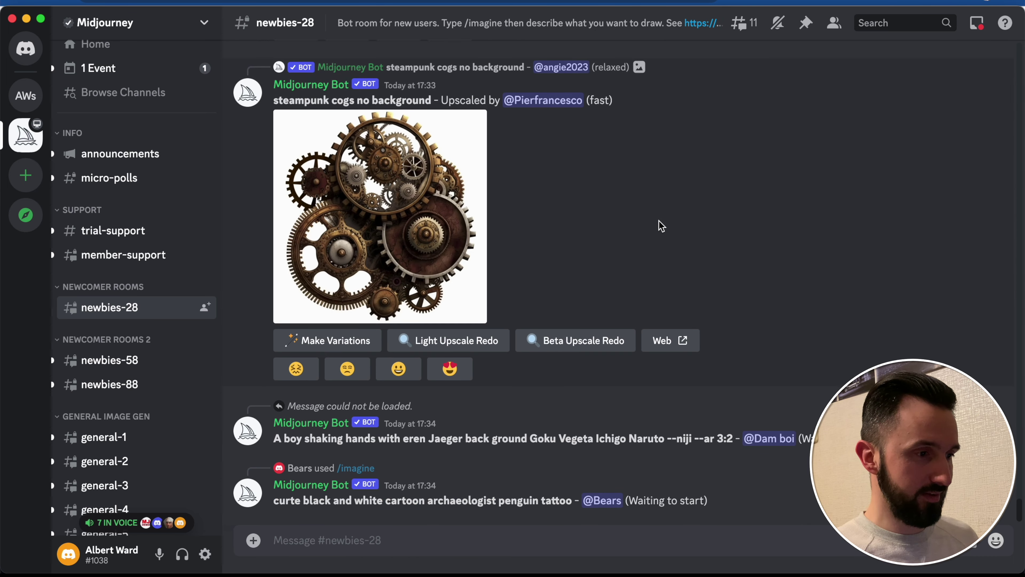
- Scroll the #newbies-28 chat back to the finished 'cat in trousers --ar 2:1' image grid
{"action": "scroll", "coordinate": [661, 226], "scroll_direction": "up", "scroll_amount": 10}
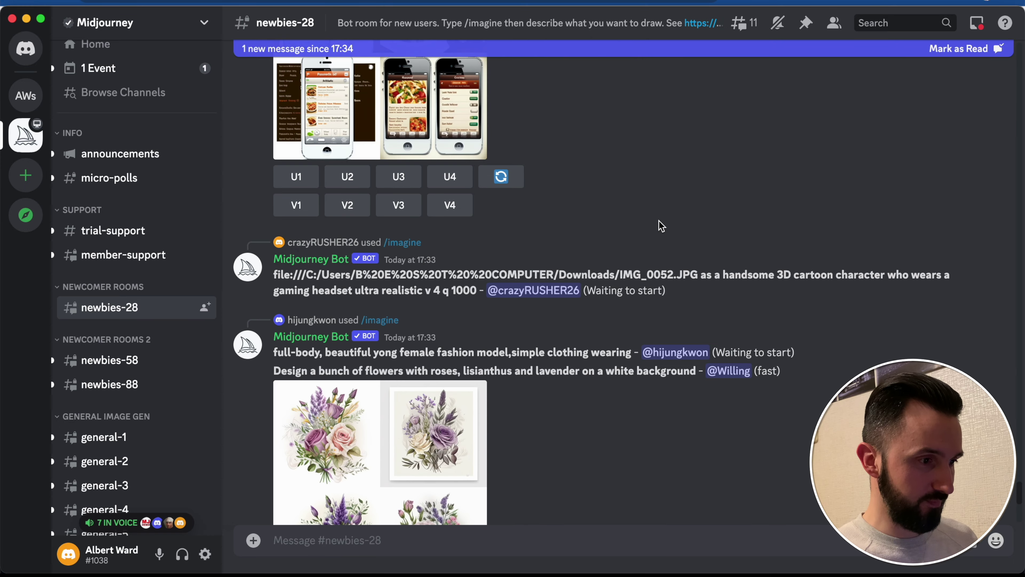
{"action": "scroll", "coordinate": [661, 226], "scroll_direction": "up", "scroll_amount": 20}
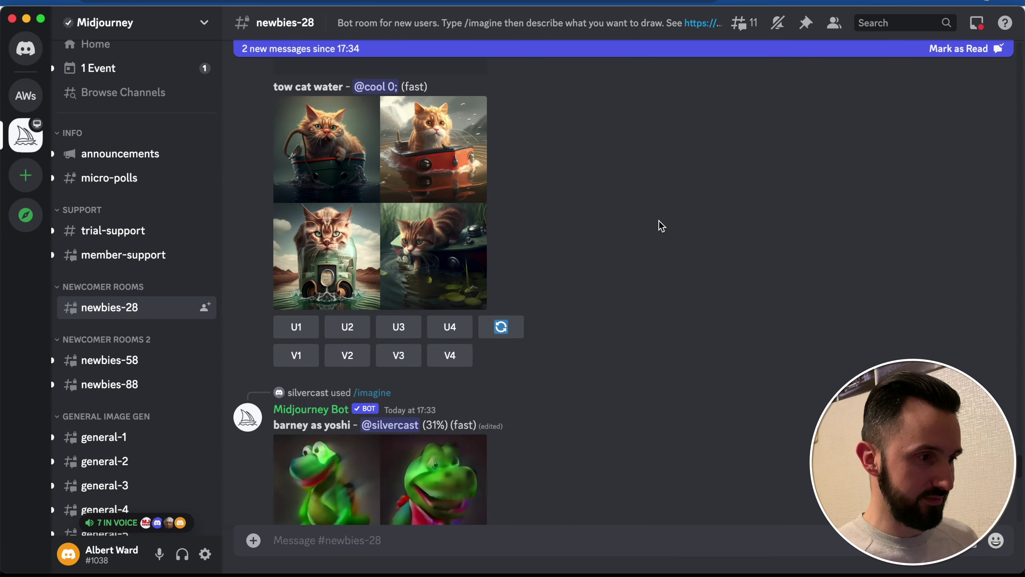
{"action": "scroll", "coordinate": [661, 226], "scroll_direction": "up", "scroll_amount": 5}
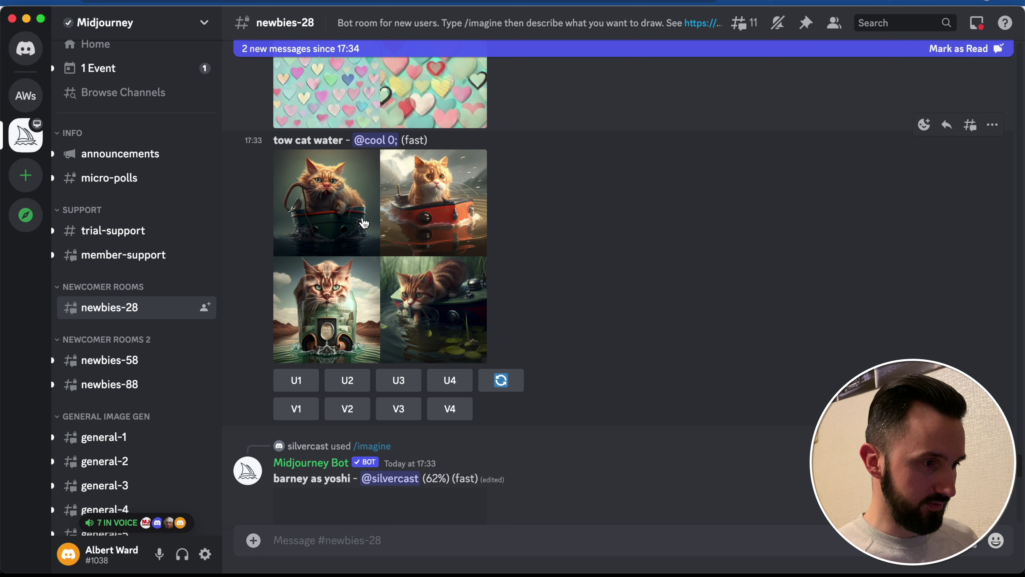
{"action": "scroll", "coordinate": [383, 202], "scroll_direction": "up", "scroll_amount": 3}
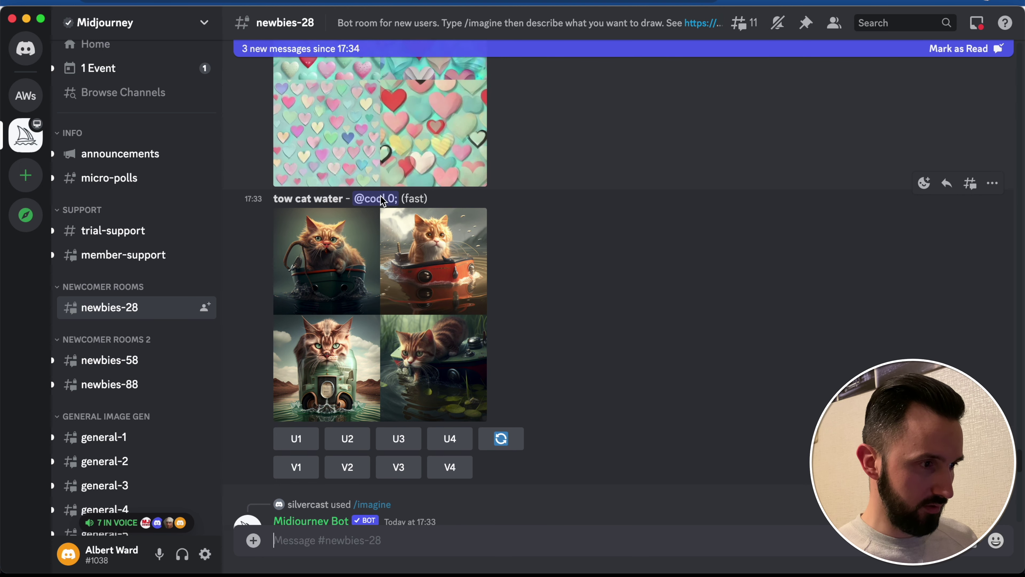
{"action": "scroll", "coordinate": [561, 204], "scroll_direction": "up", "scroll_amount": 8}
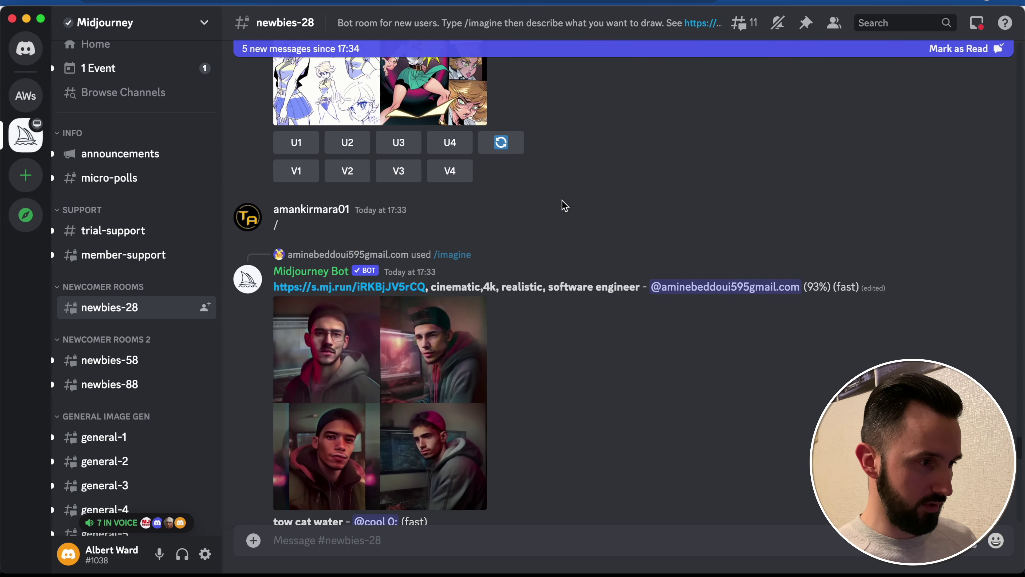
{"action": "scroll", "coordinate": [565, 206], "scroll_direction": "up", "scroll_amount": 10}
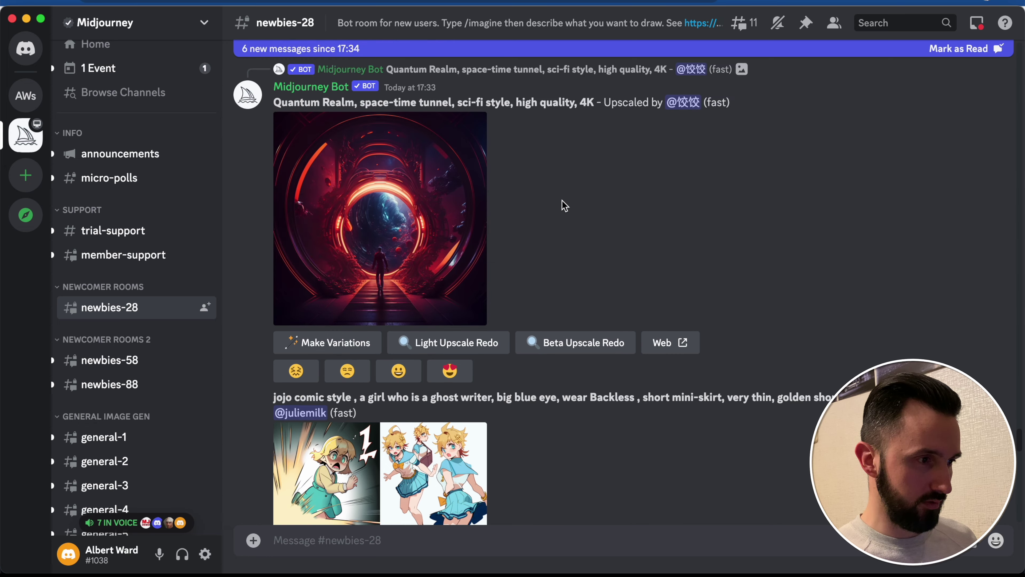
{"action": "scroll", "coordinate": [565, 206], "scroll_direction": "up", "scroll_amount": 10}
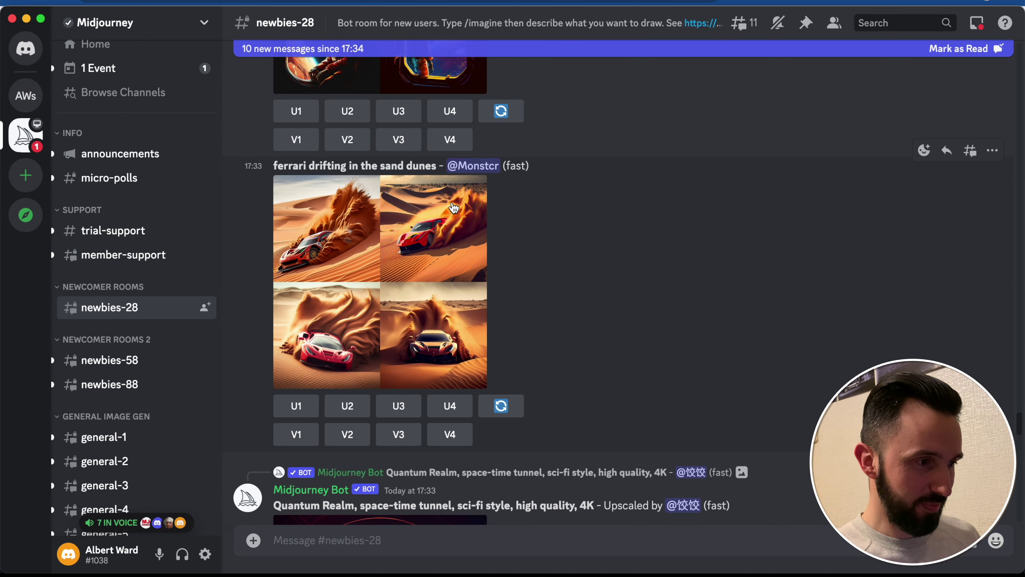
{"action": "scroll", "coordinate": [549, 216], "scroll_direction": "up", "scroll_amount": 5}
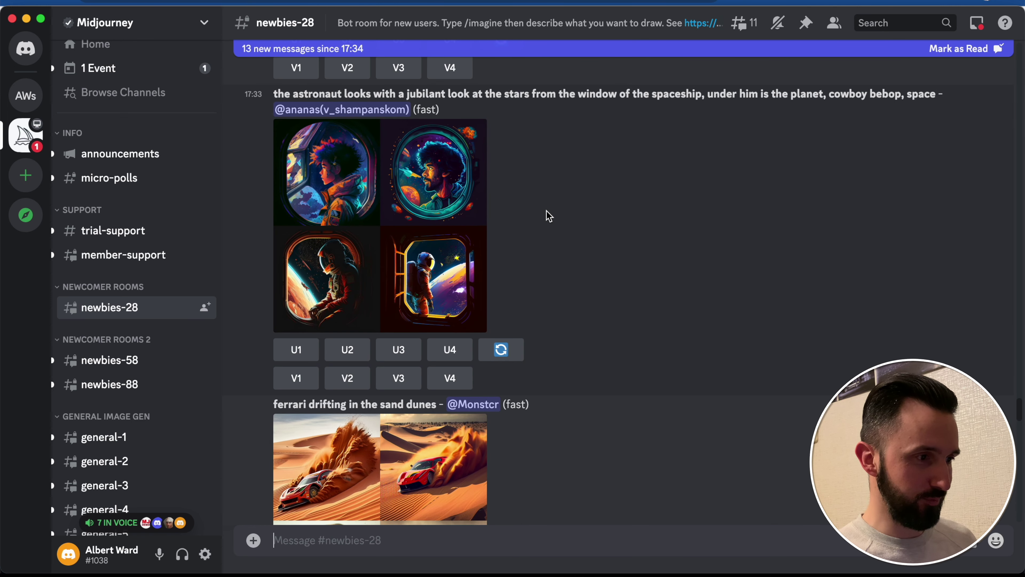
{"action": "scroll", "coordinate": [549, 216], "scroll_direction": "up", "scroll_amount": 15}
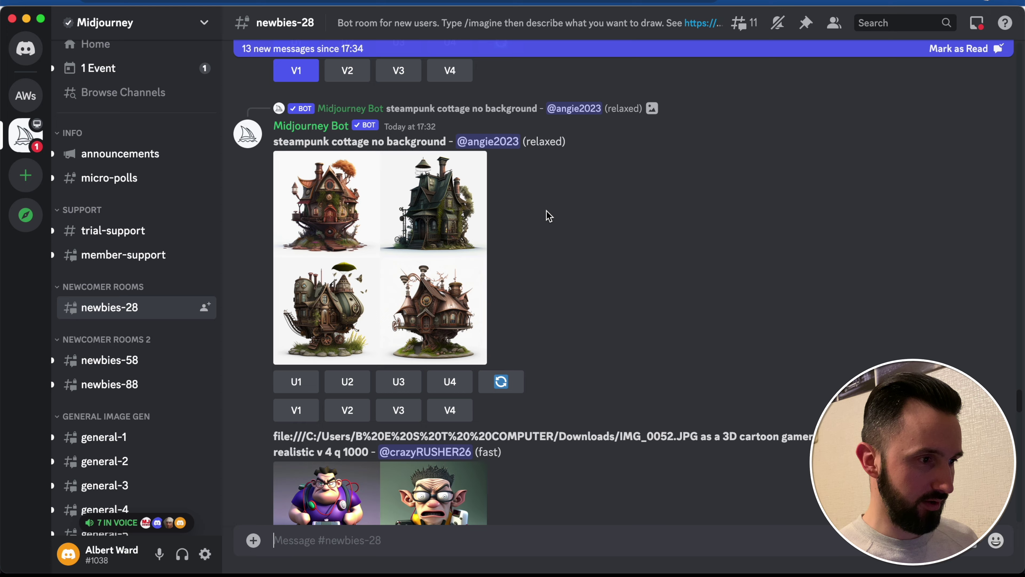
{"action": "scroll", "coordinate": [549, 216], "scroll_direction": "up", "scroll_amount": 15}
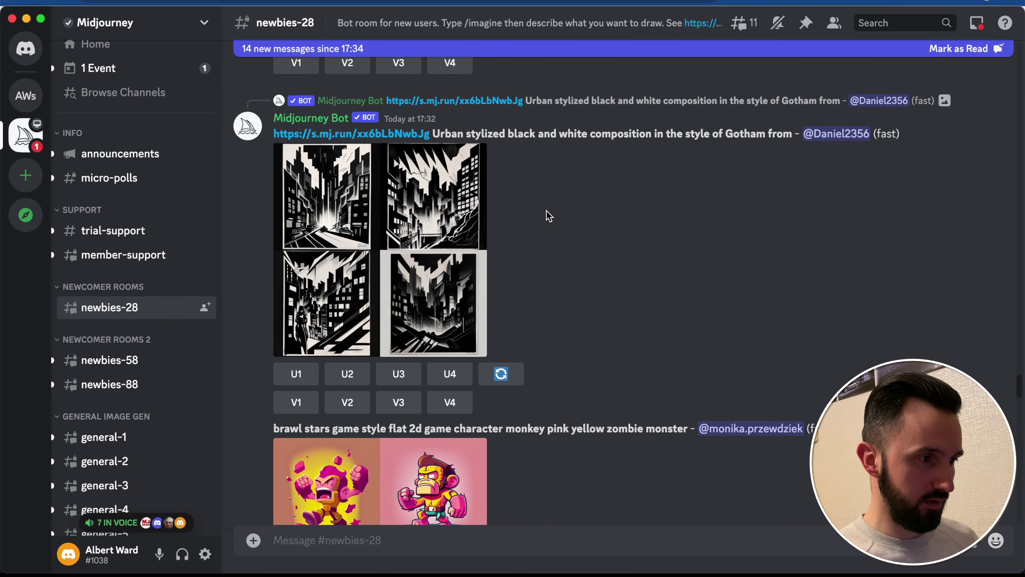
{"action": "scroll", "coordinate": [549, 216], "scroll_direction": "up", "scroll_amount": 5}
{"action": "scroll", "coordinate": [549, 216], "scroll_direction": "down", "scroll_amount": 20}
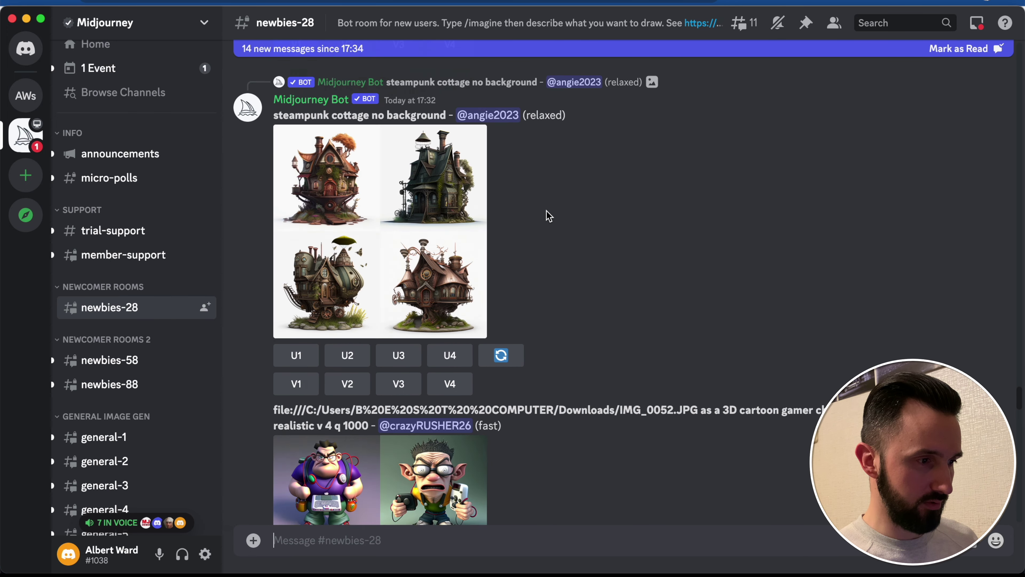
{"action": "scroll", "coordinate": [549, 216], "scroll_direction": "down", "scroll_amount": 20}
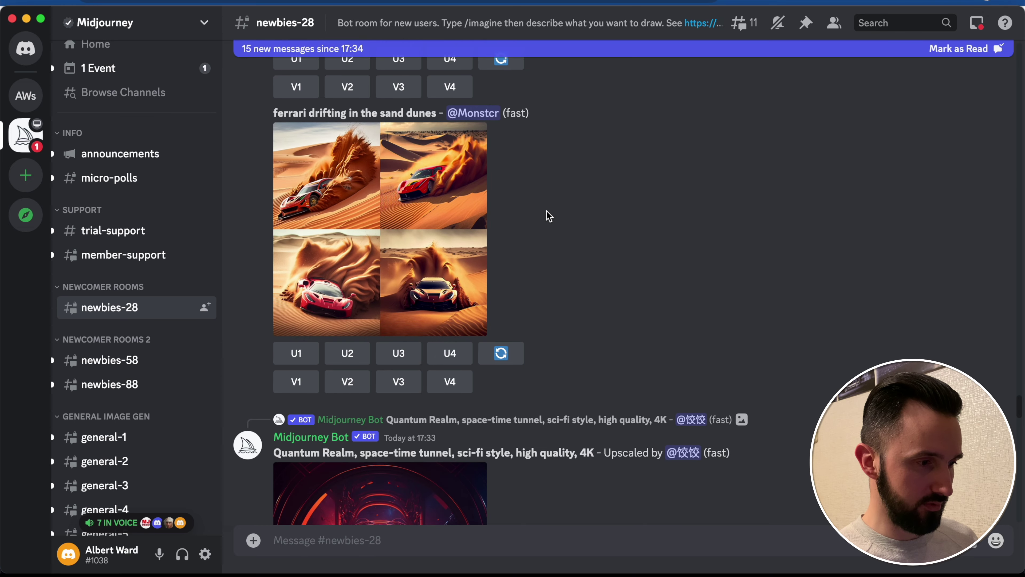
{"action": "scroll", "coordinate": [549, 216], "scroll_direction": "down", "scroll_amount": 4}
{"action": "scroll", "coordinate": [549, 216], "scroll_direction": "up", "scroll_amount": 12}
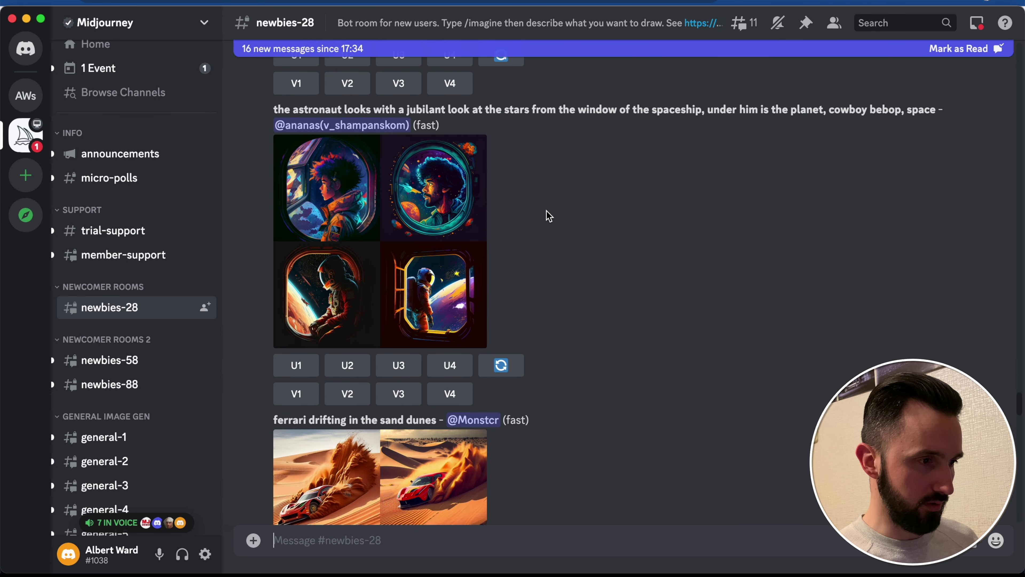
{"action": "scroll", "coordinate": [549, 216], "scroll_direction": "up", "scroll_amount": 2}
{"action": "scroll", "coordinate": [549, 217], "scroll_direction": "down", "scroll_amount": 5}
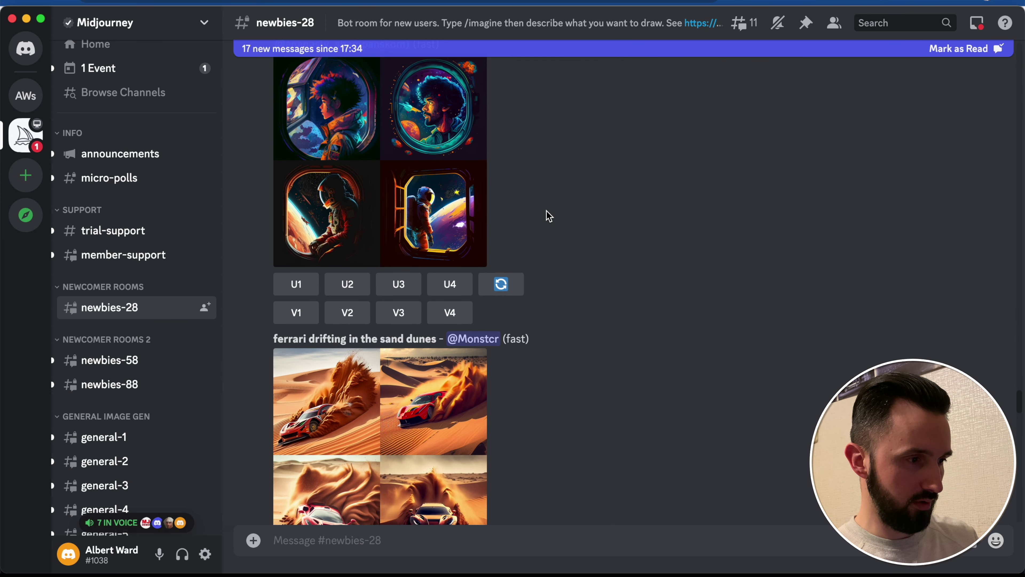
{"action": "scroll", "coordinate": [549, 216], "scroll_direction": "down", "scroll_amount": 15}
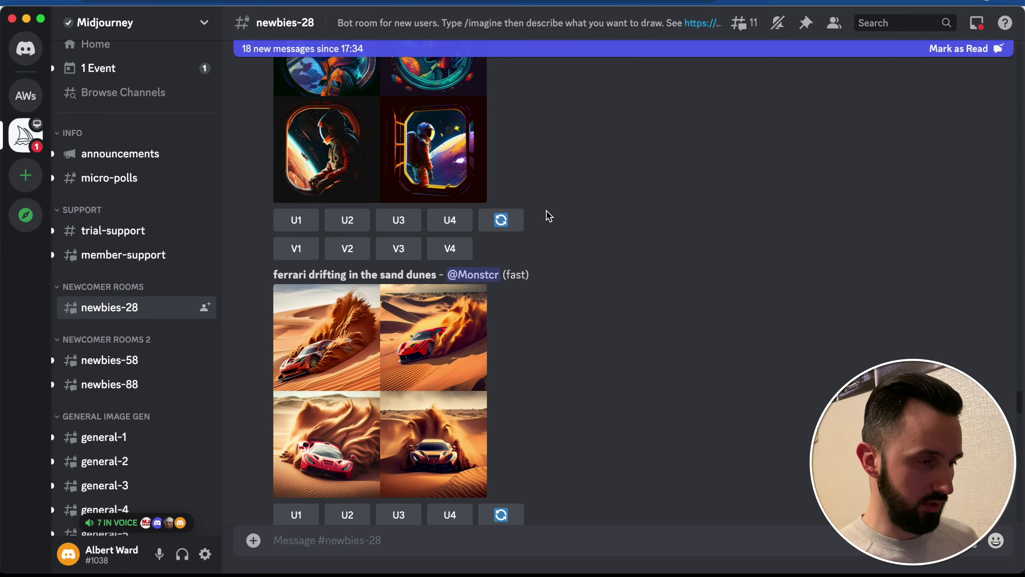
{"action": "scroll", "coordinate": [549, 216], "scroll_direction": "down", "scroll_amount": 15}
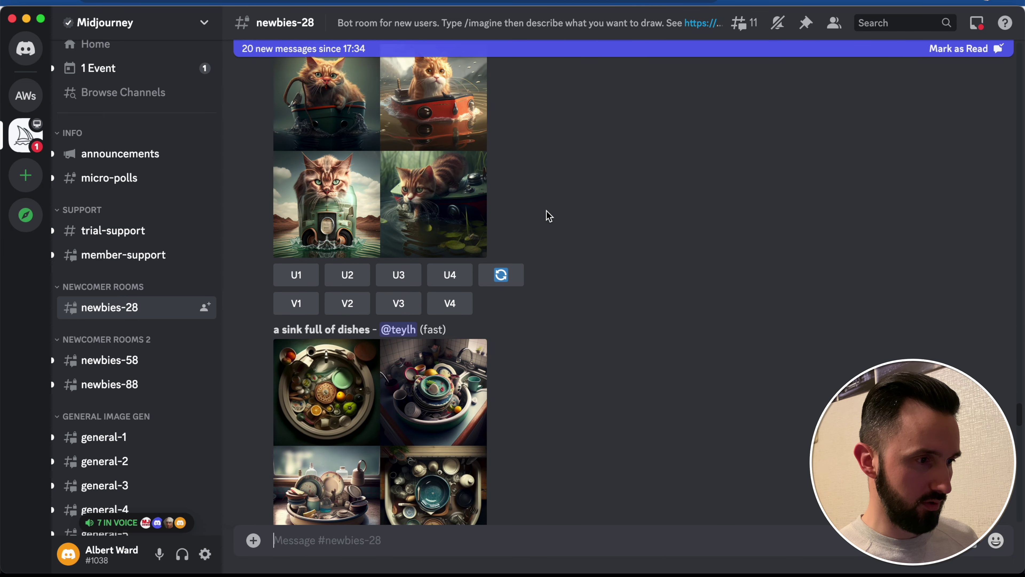
{"action": "scroll", "coordinate": [549, 216], "scroll_direction": "down", "scroll_amount": 15}
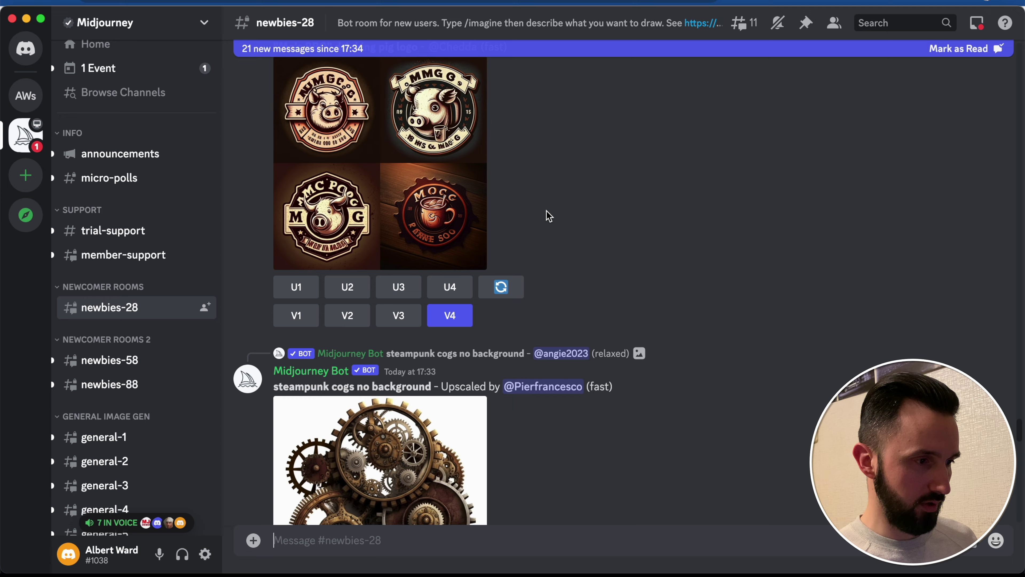
{"action": "scroll", "coordinate": [549, 216], "scroll_direction": "down", "scroll_amount": 15}
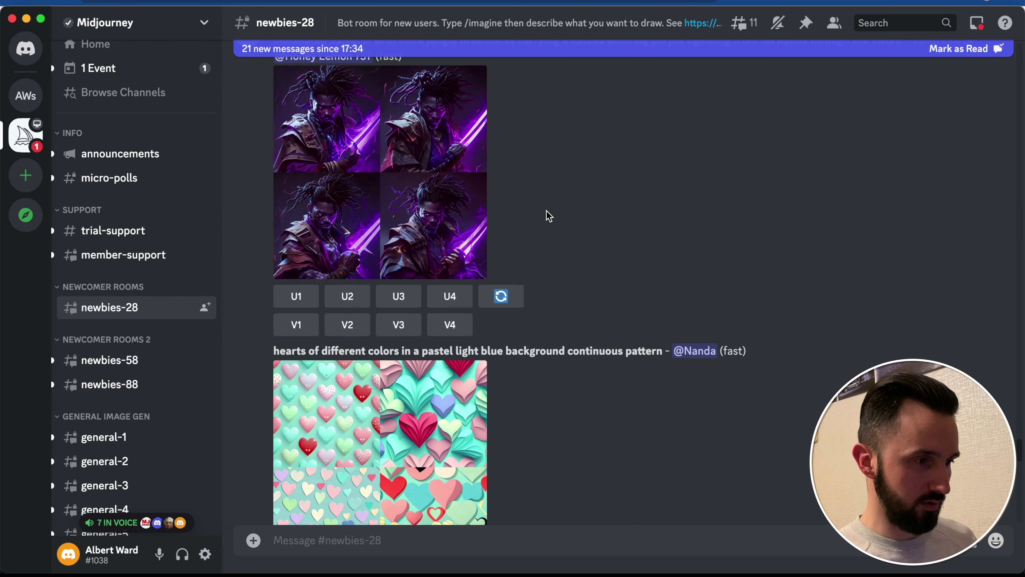
{"action": "scroll", "coordinate": [549, 216], "scroll_direction": "down", "scroll_amount": 10}
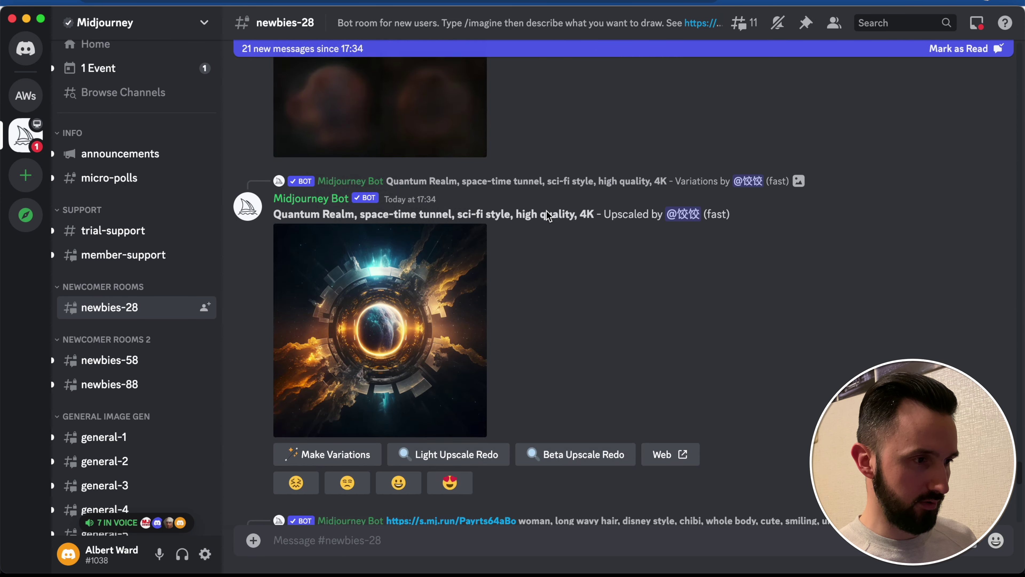
{"action": "scroll", "coordinate": [549, 216], "scroll_direction": "up", "scroll_amount": 6}
{"action": "scroll", "coordinate": [545, 215], "scroll_direction": "down", "scroll_amount": 2}
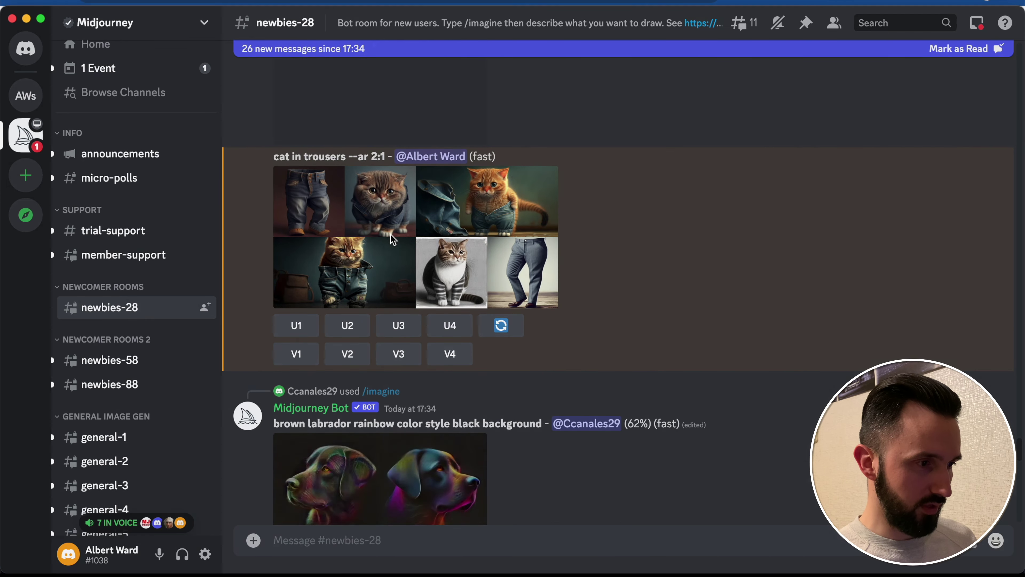
{"action": "left_click", "coordinate": [394, 251]}
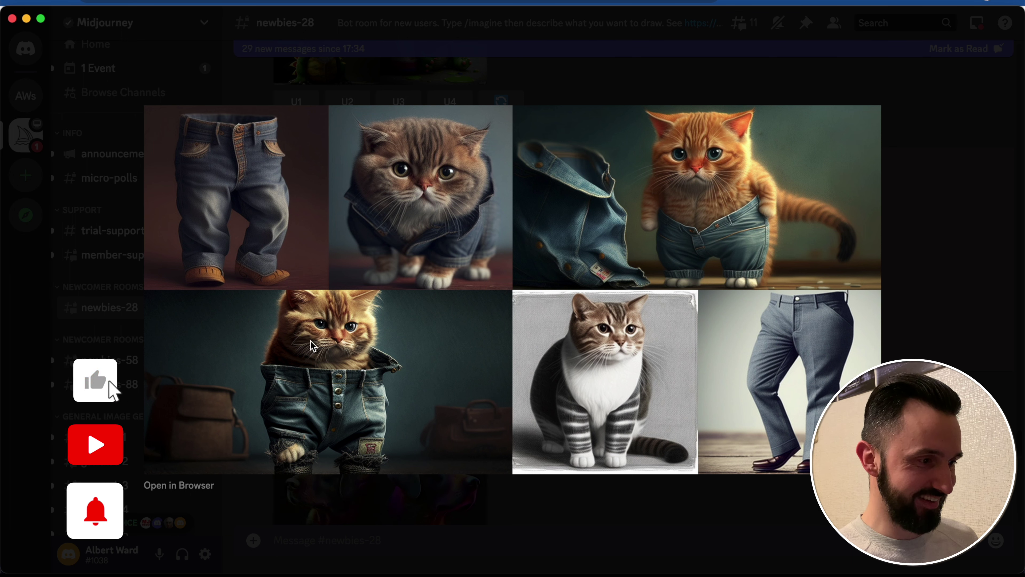
{"action": "left_click", "coordinate": [959, 188]}
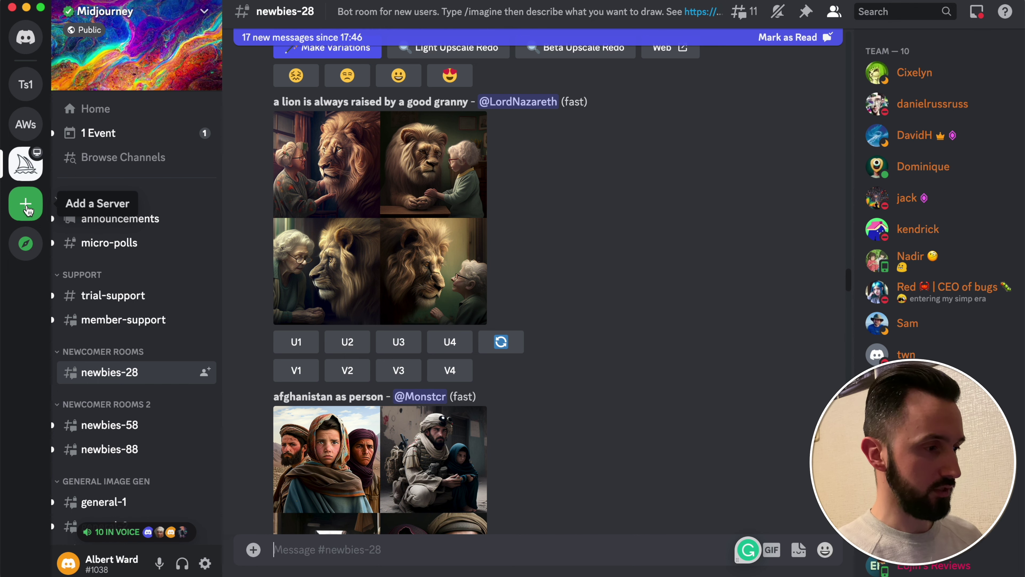
- Create a new 'For me and my friends' server named 'Test server 2'
{"action": "left_click", "coordinate": [28, 209]}
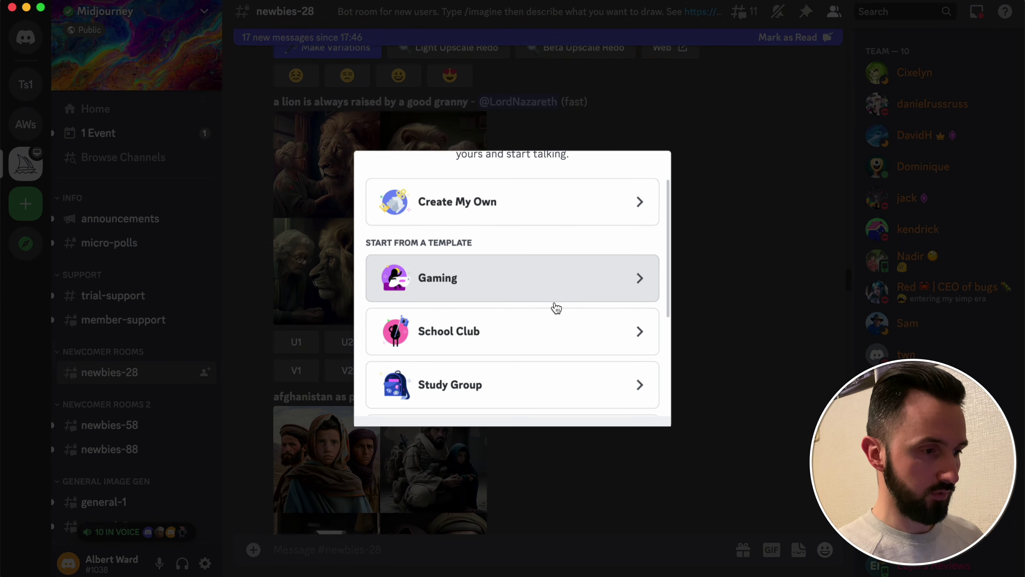
{"action": "left_click", "coordinate": [537, 216]}
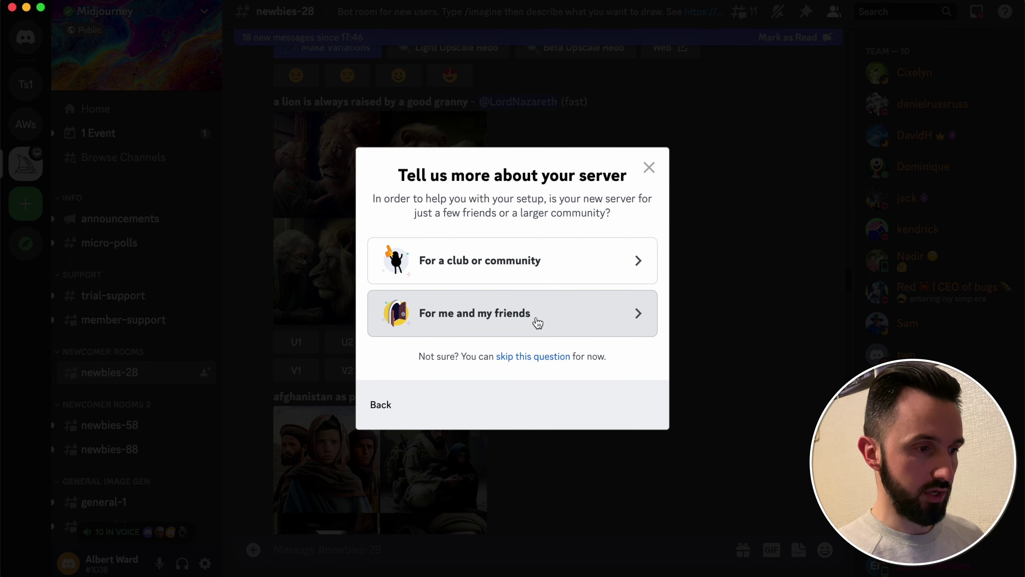
{"action": "left_click", "coordinate": [536, 321]}
{"action": "key", "text": "BackSpace"}
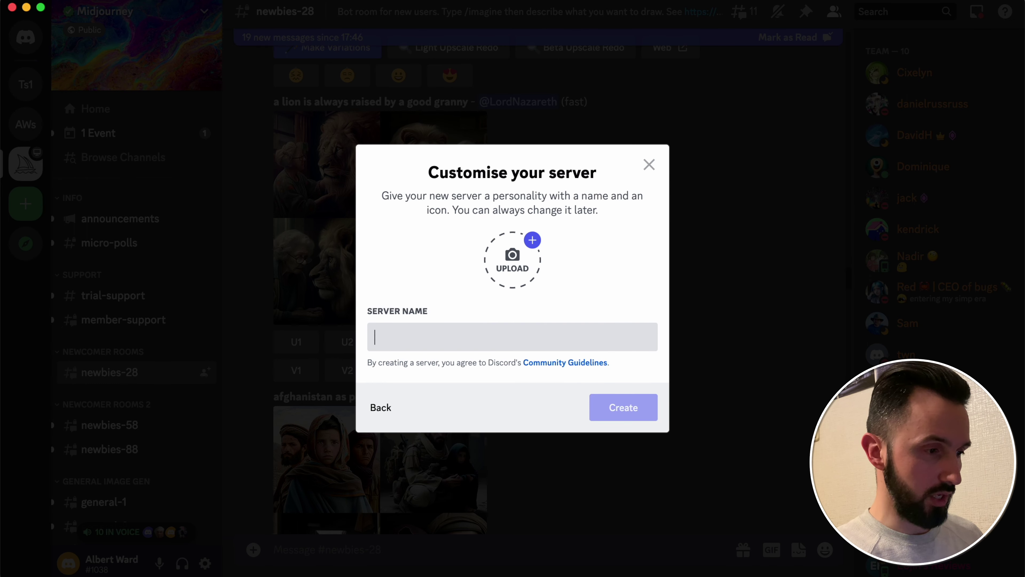
{"action": "type", "text": "Test server 2"}
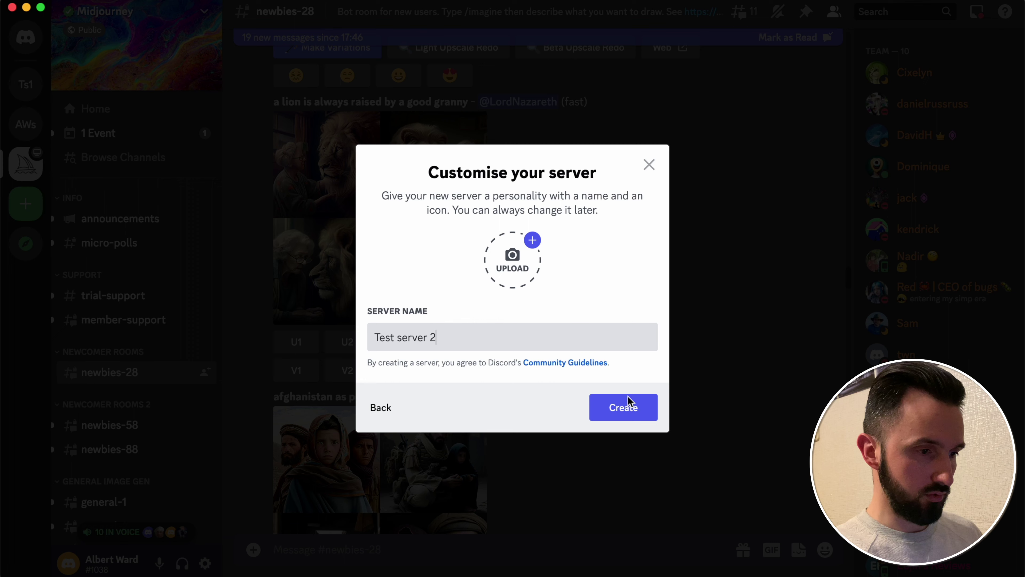
{"action": "left_click", "coordinate": [622, 423]}
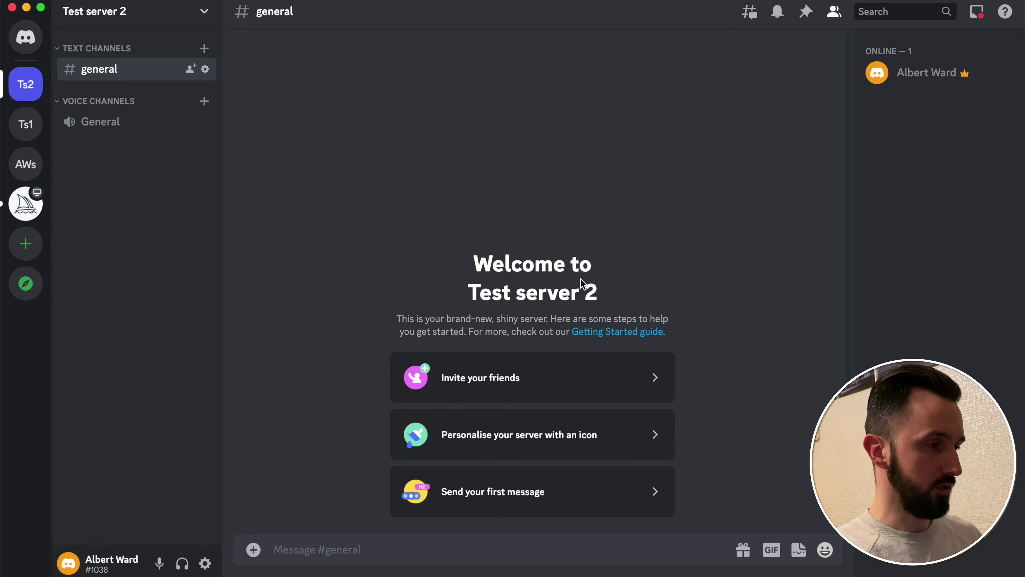
{"action": "mouse_move", "coordinate": [31, 211]}
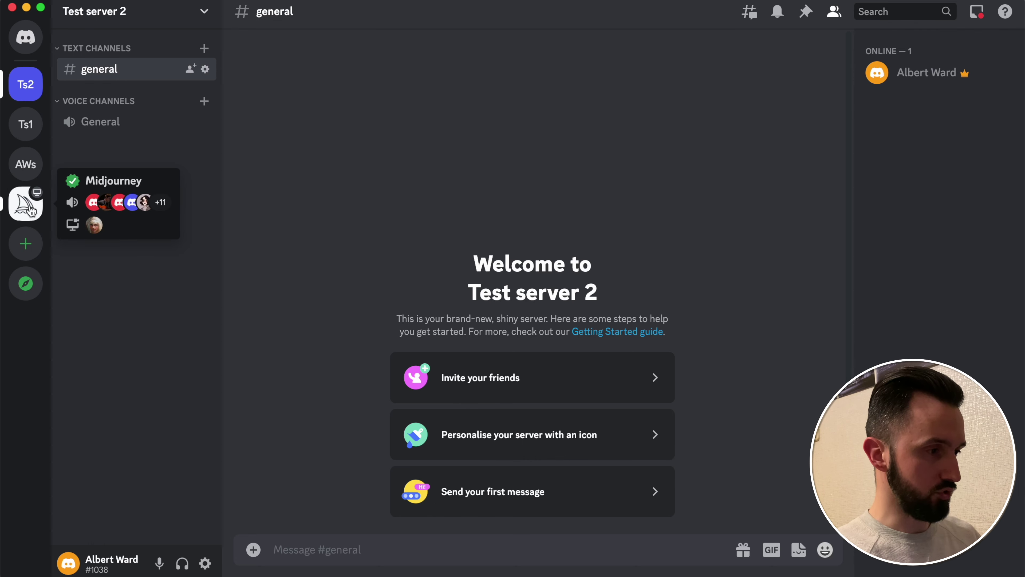
{"action": "left_click", "coordinate": [27, 206]}
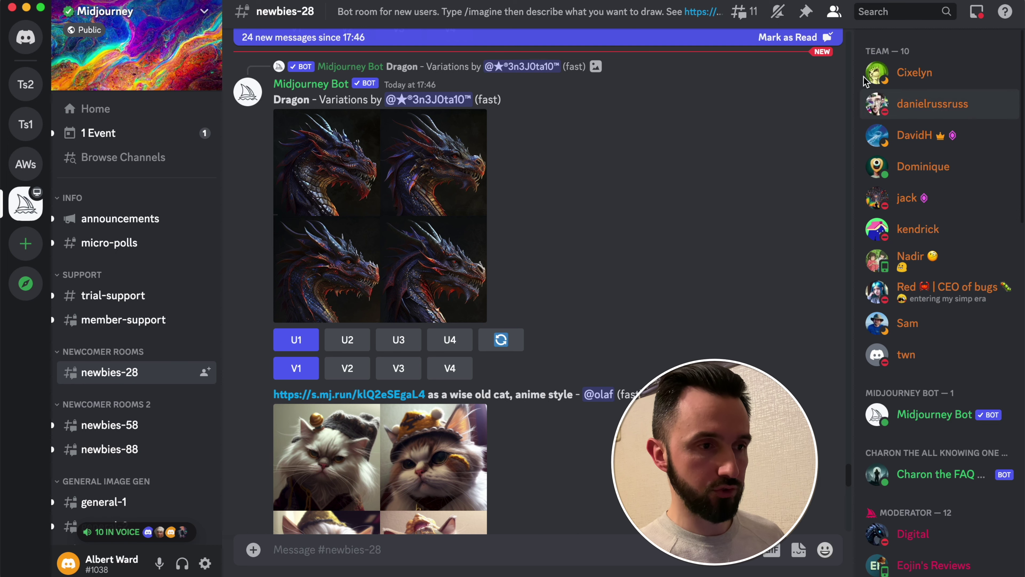
{"action": "left_click", "coordinate": [835, 13]}
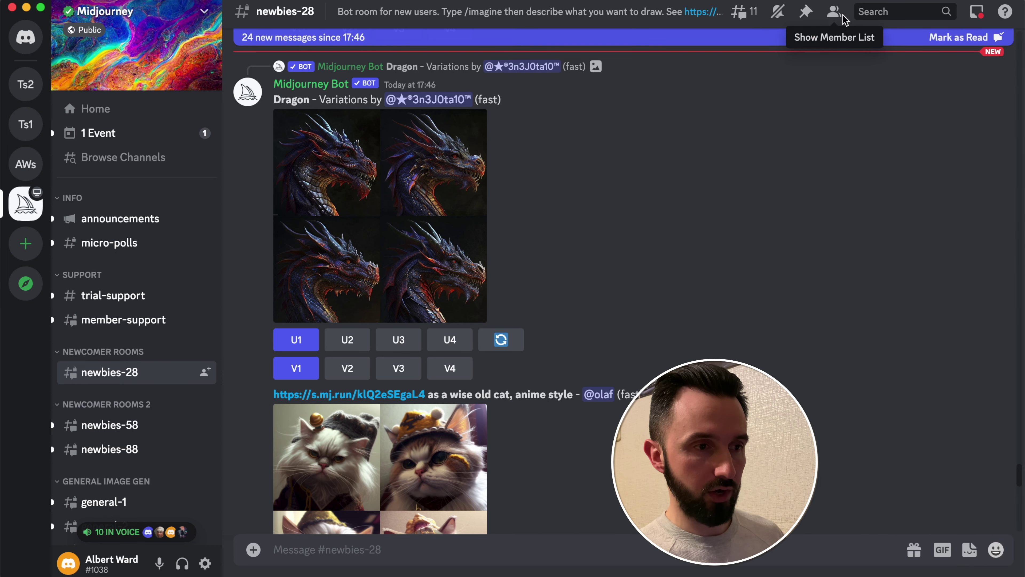
{"action": "left_click", "coordinate": [835, 13]}
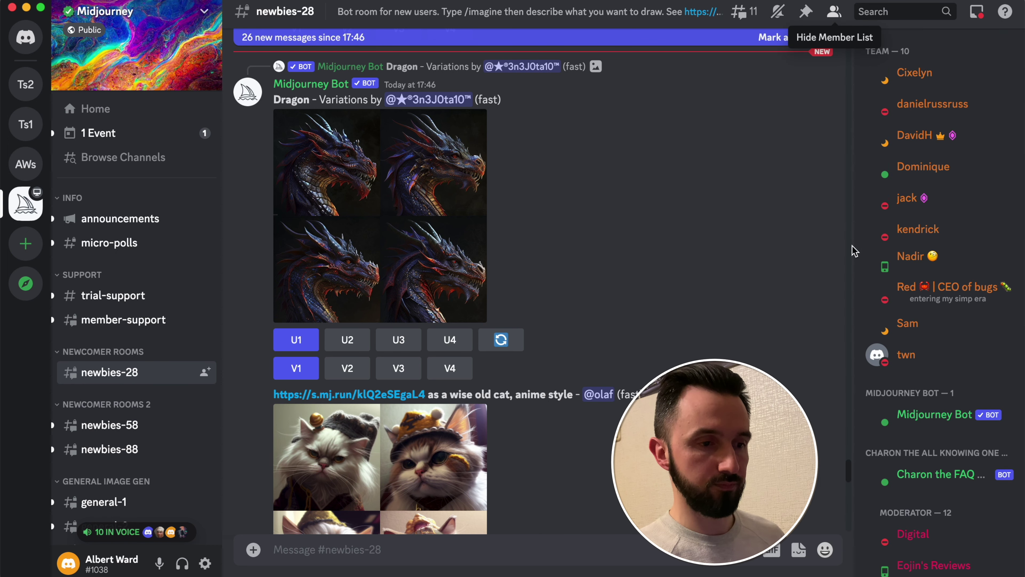
{"action": "left_click", "coordinate": [933, 418]}
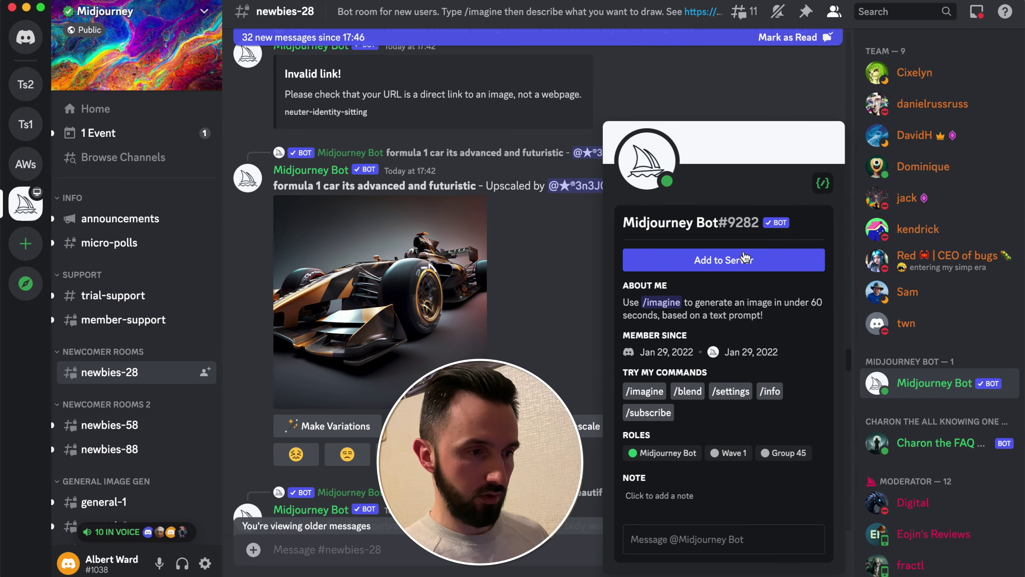
- Add Midjourney Bot to Test server 2, grant its permissions and pass the human check
{"action": "left_click", "coordinate": [745, 258]}
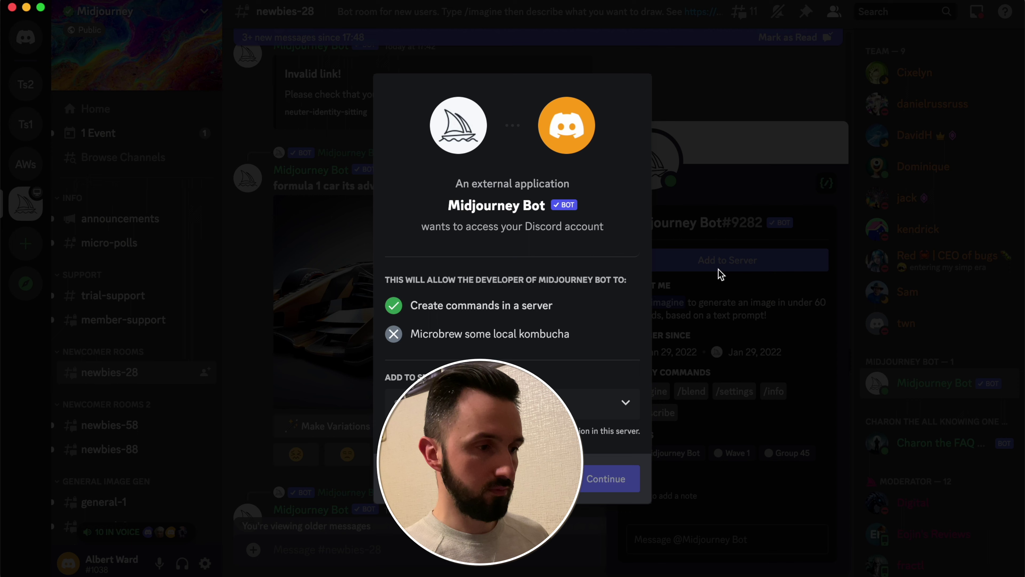
{"action": "left_click", "coordinate": [564, 404]}
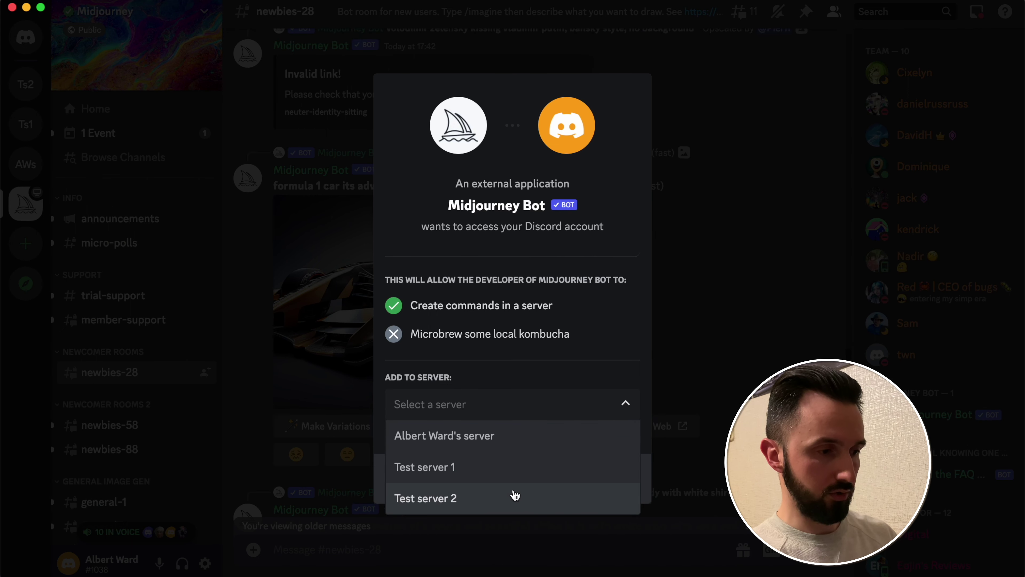
{"action": "left_click", "coordinate": [521, 498]}
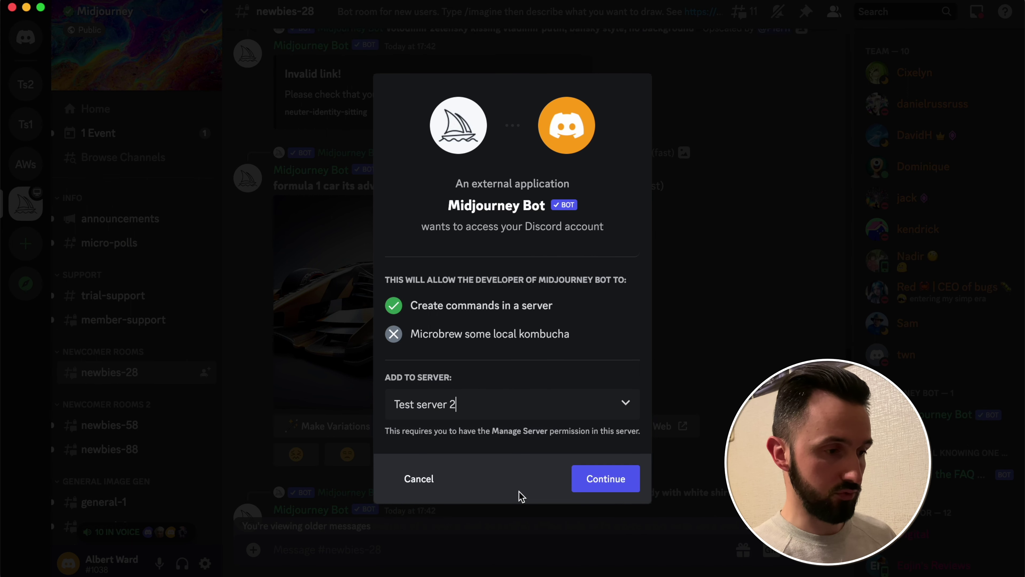
{"action": "left_click", "coordinate": [600, 484]}
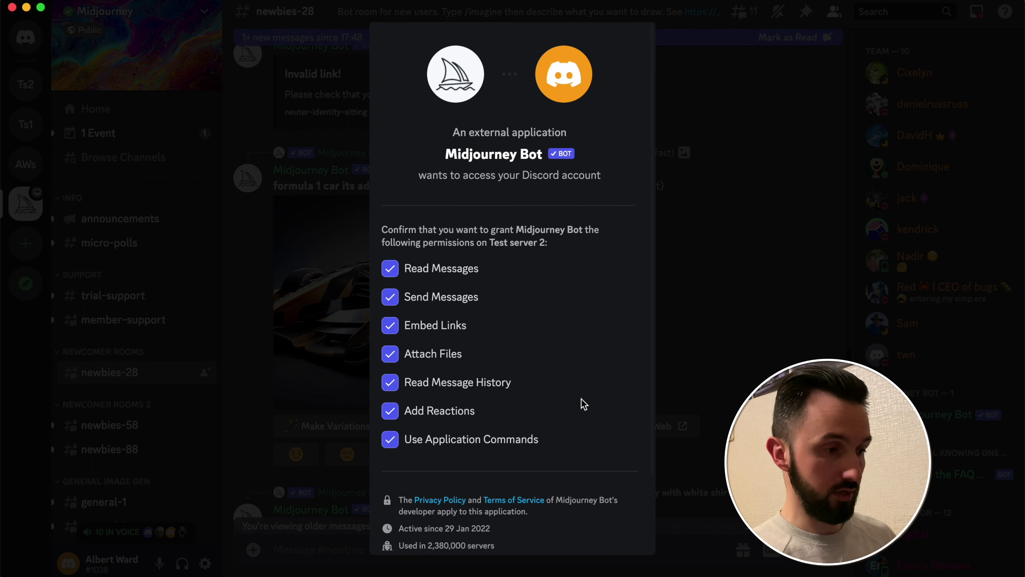
{"action": "scroll", "coordinate": [585, 404], "scroll_direction": "down", "scroll_amount": 3}
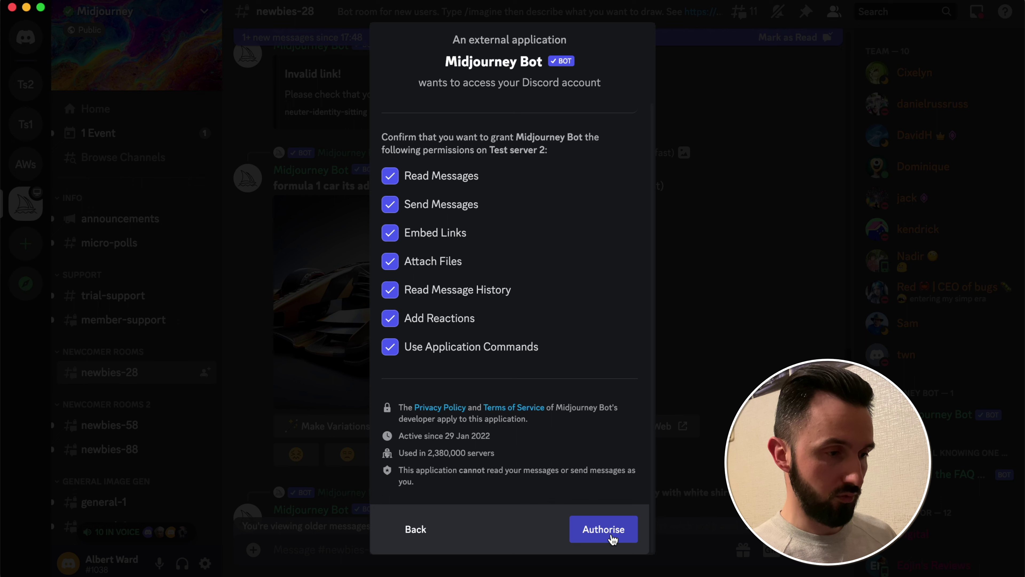
{"action": "left_click", "coordinate": [612, 539]}
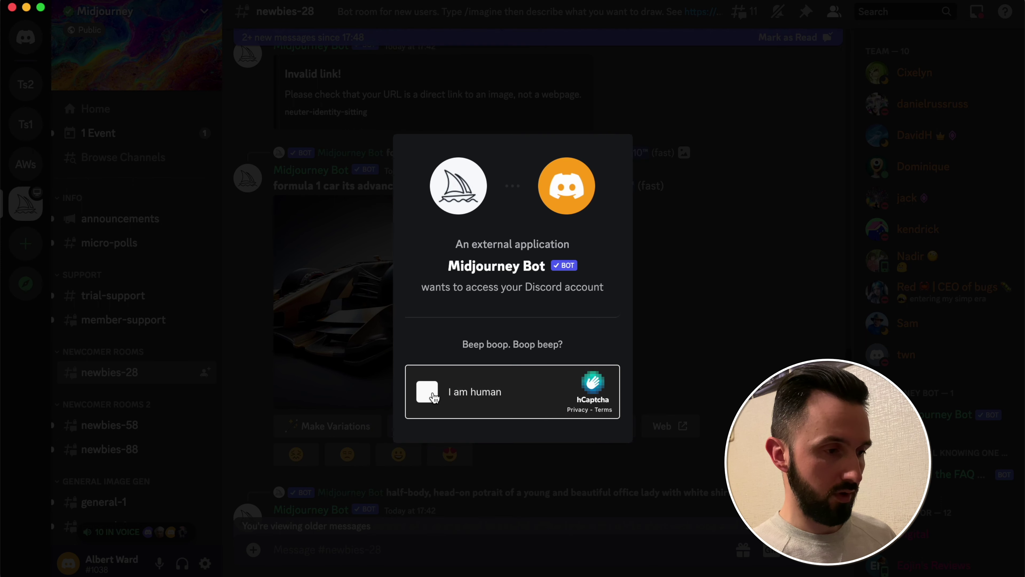
{"action": "left_click", "coordinate": [434, 398]}
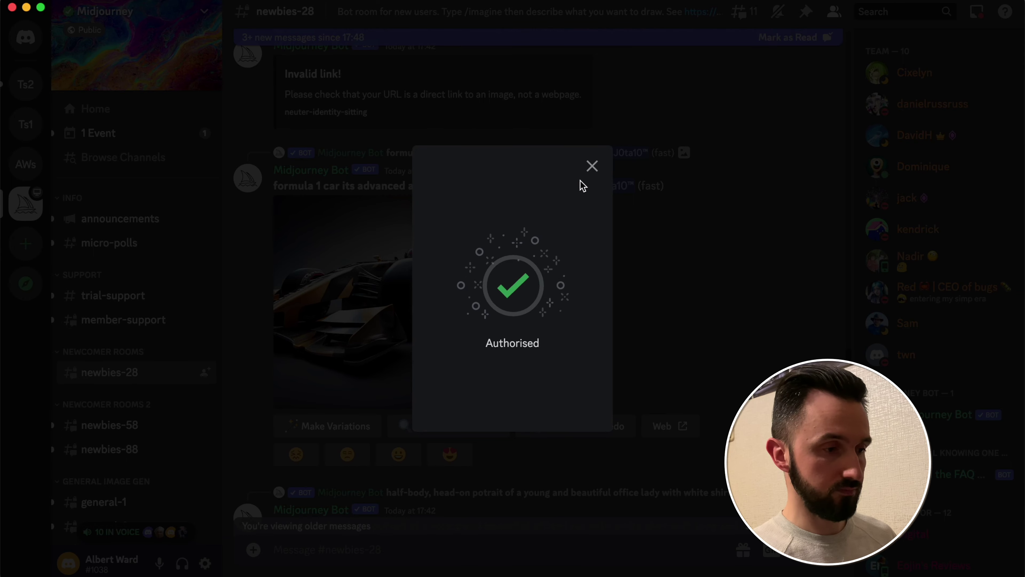
{"action": "left_click", "coordinate": [592, 166]}
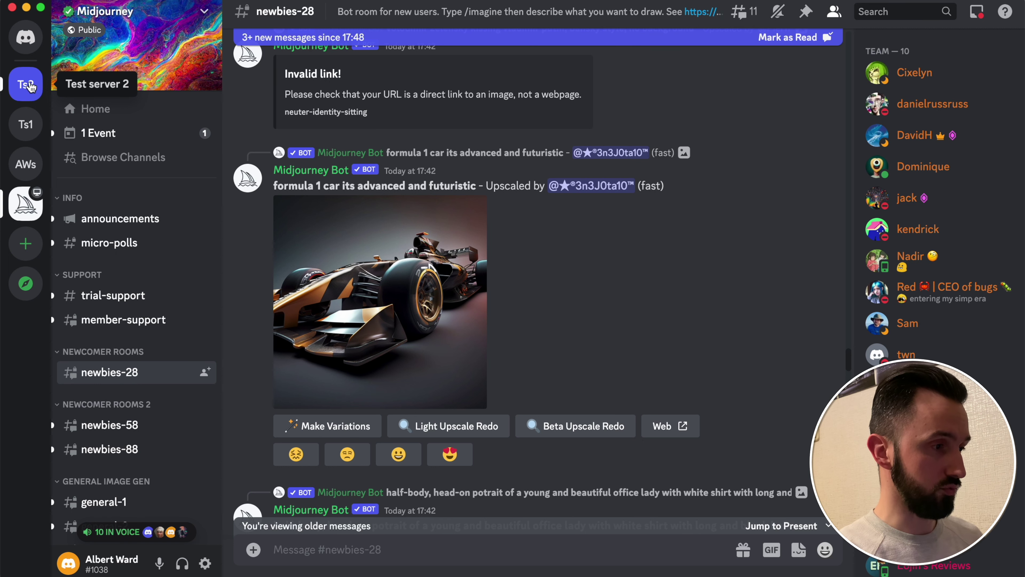
- In Test server 2, enter the /imagine prompt 'lion in the car --ar 16:9'
{"action": "left_click", "coordinate": [29, 88]}
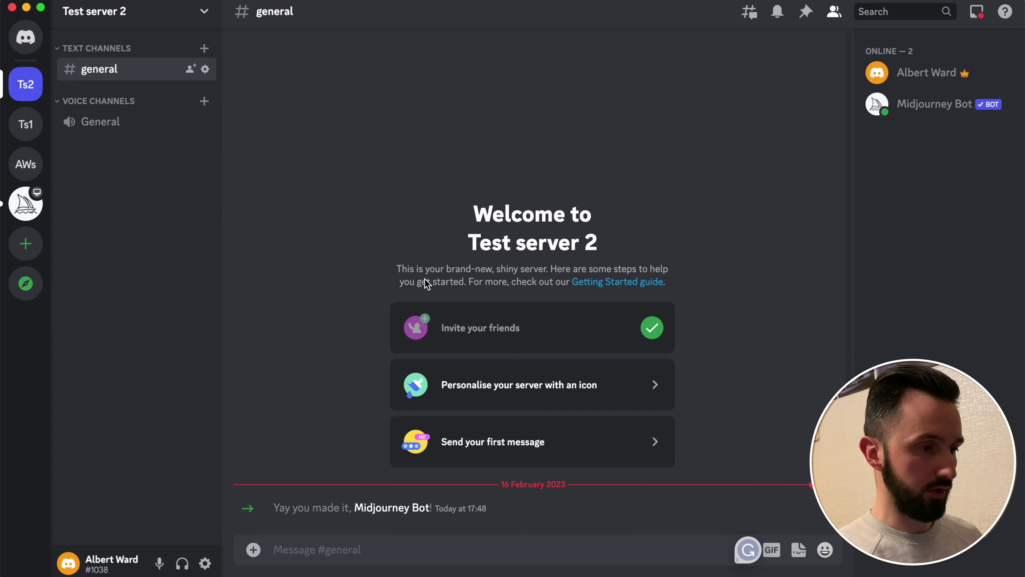
{"action": "type", "text": "/"}
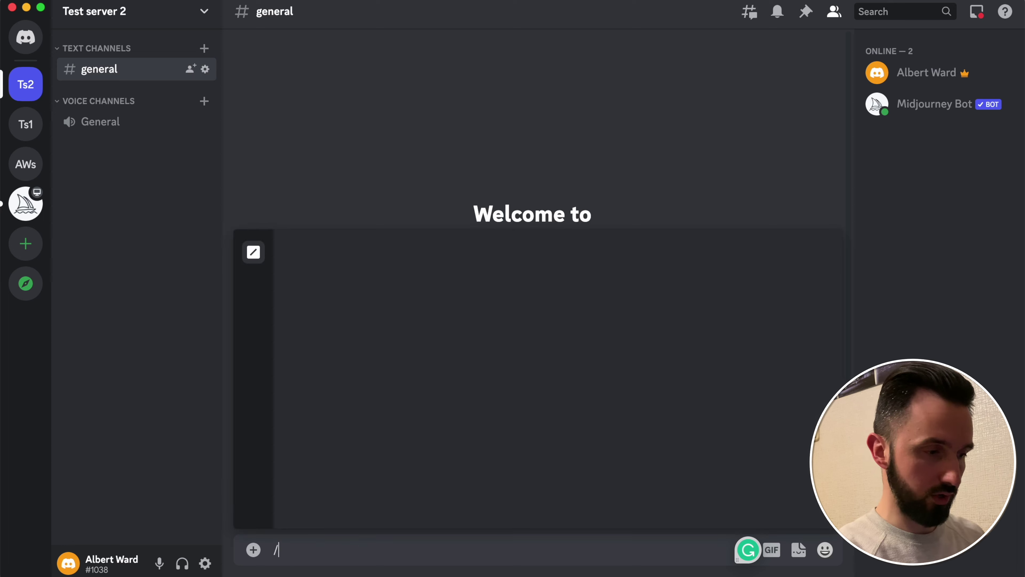
{"action": "type", "text": "imag"}
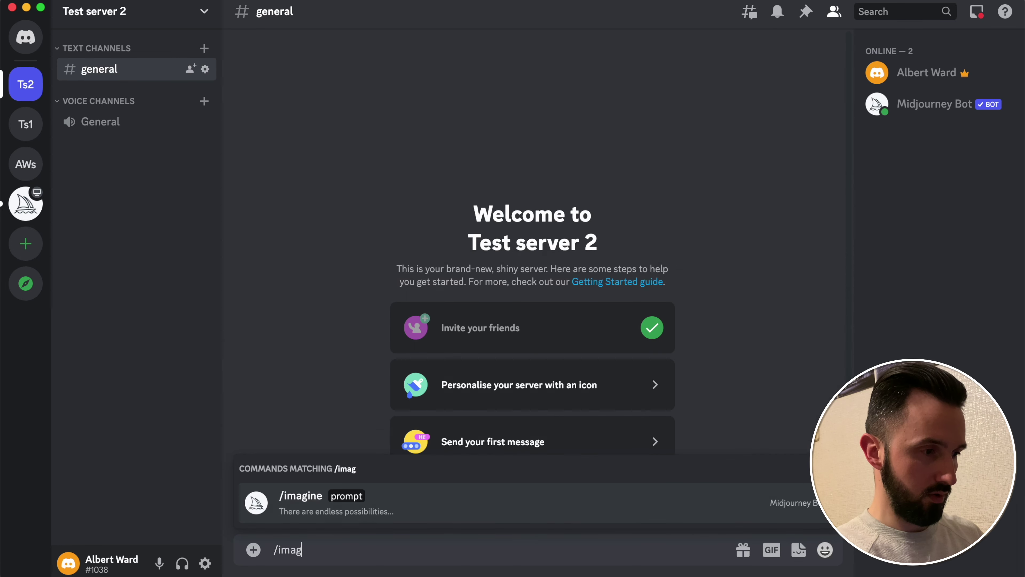
{"action": "key", "text": "Return"}
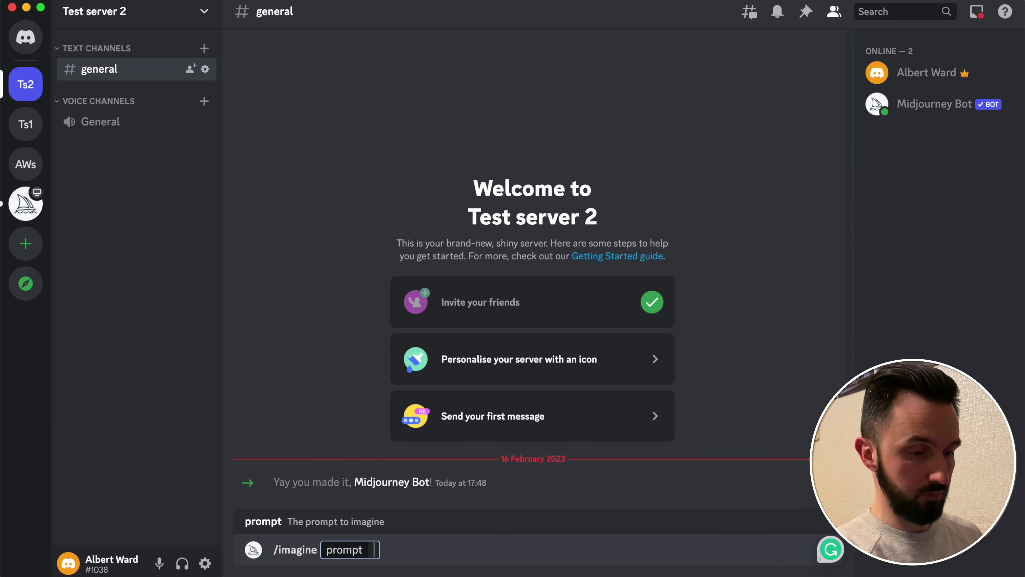
{"action": "type", "text": "lion "}
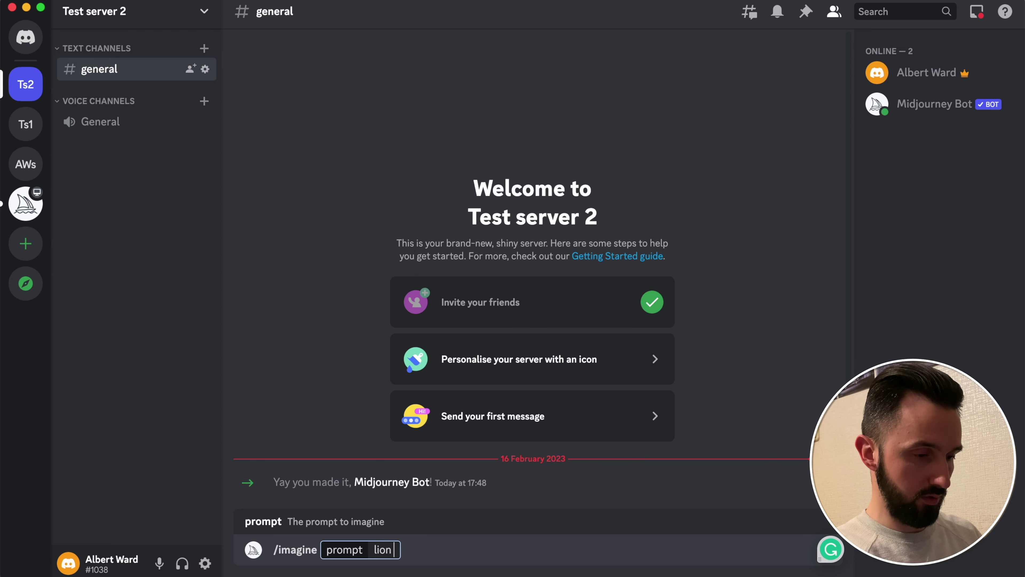
{"action": "type", "text": "in the car"}
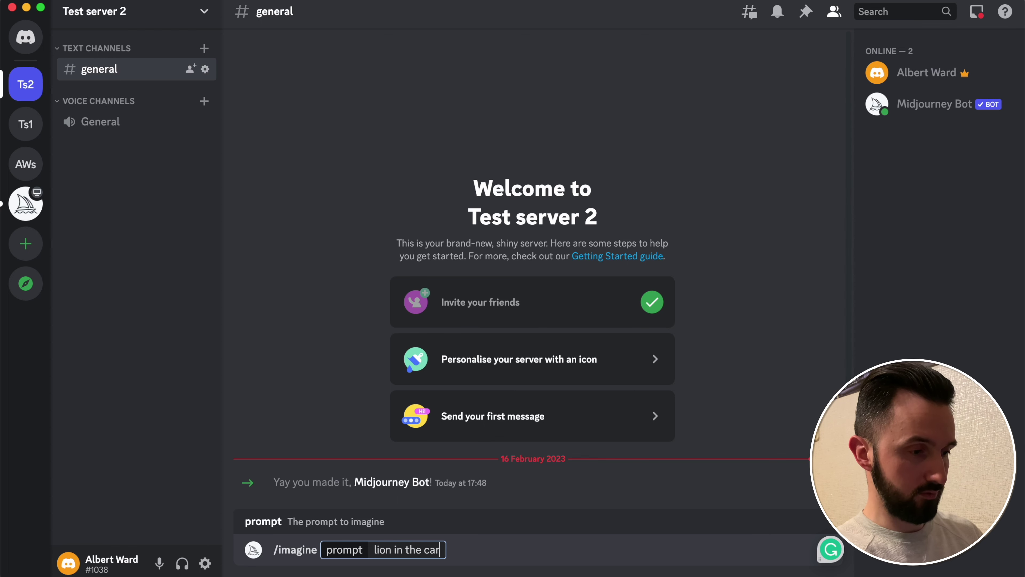
{"action": "type", "text": " --a"}
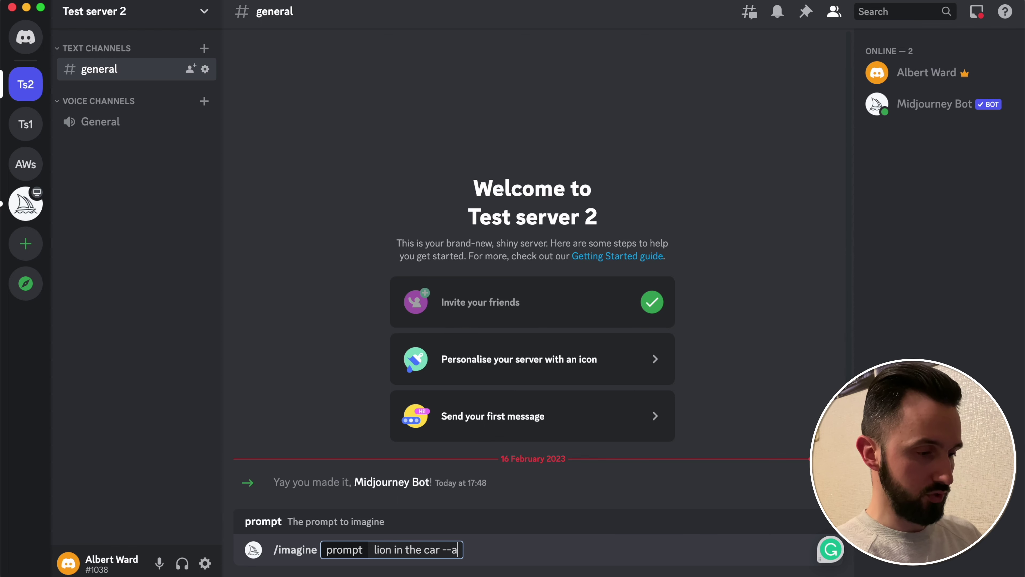
{"action": "type", "text": "r 16"}
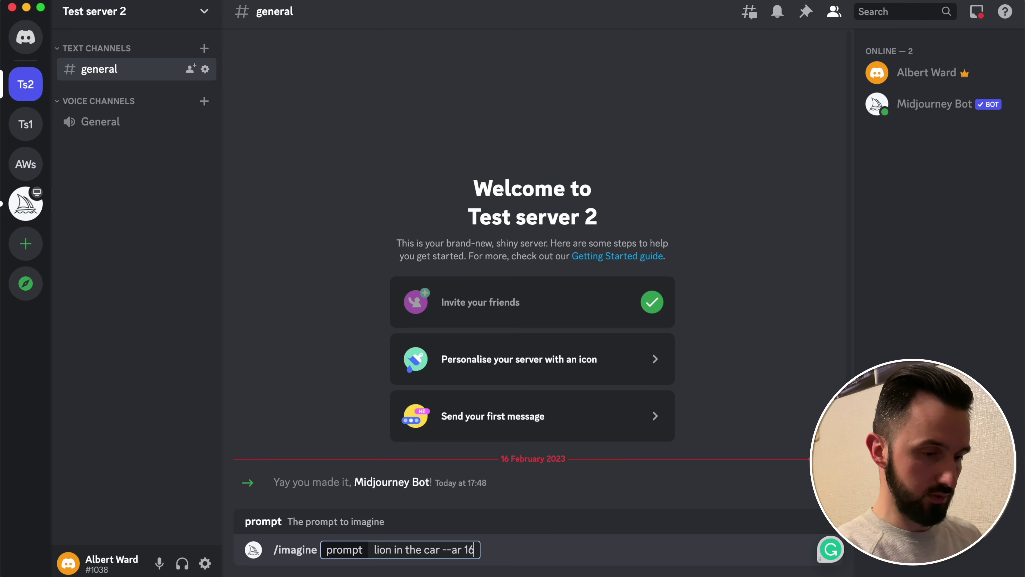
{"action": "type", "text": ":9"}
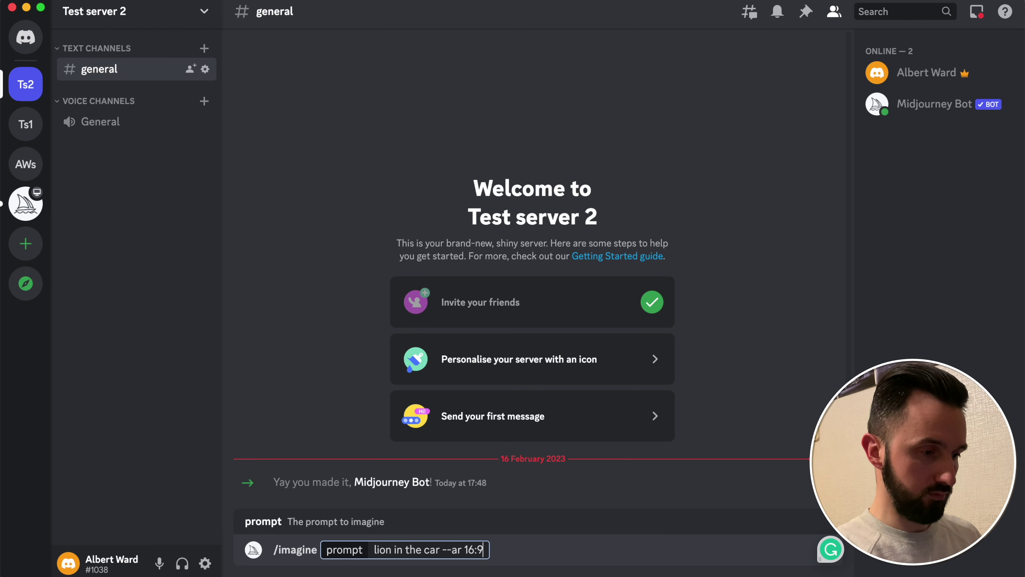
- Send the lion prompt, view the resulting four-image grid enlarged, then return to the message box
{"action": "key", "text": "Return"}
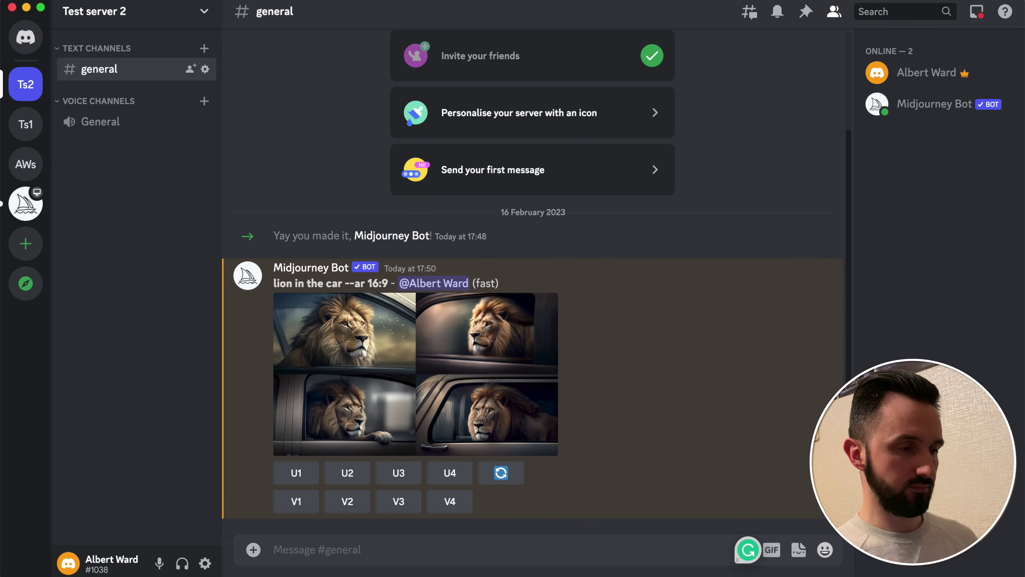
{"action": "left_click", "coordinate": [433, 349]}
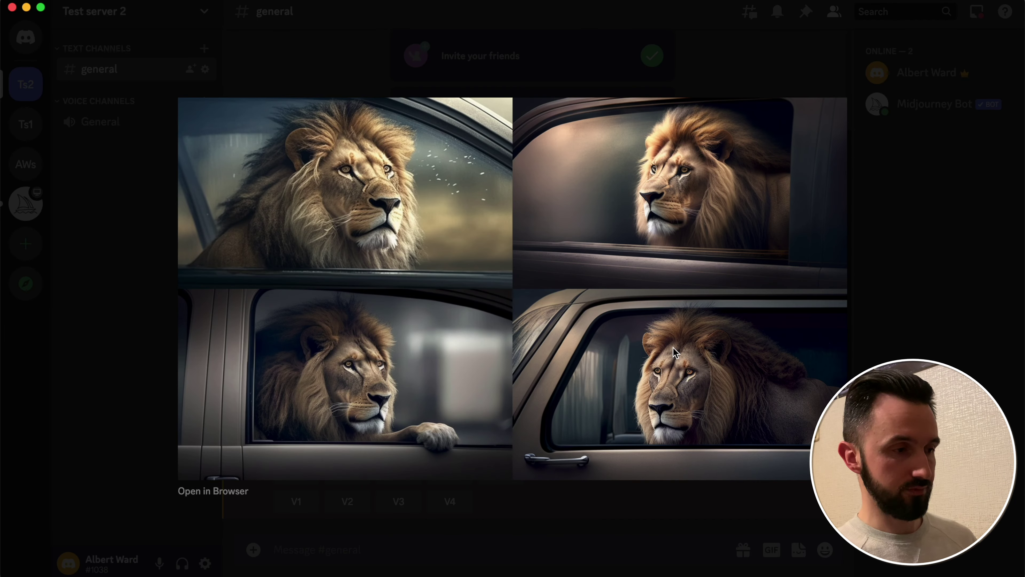
{"action": "left_click", "coordinate": [985, 325]}
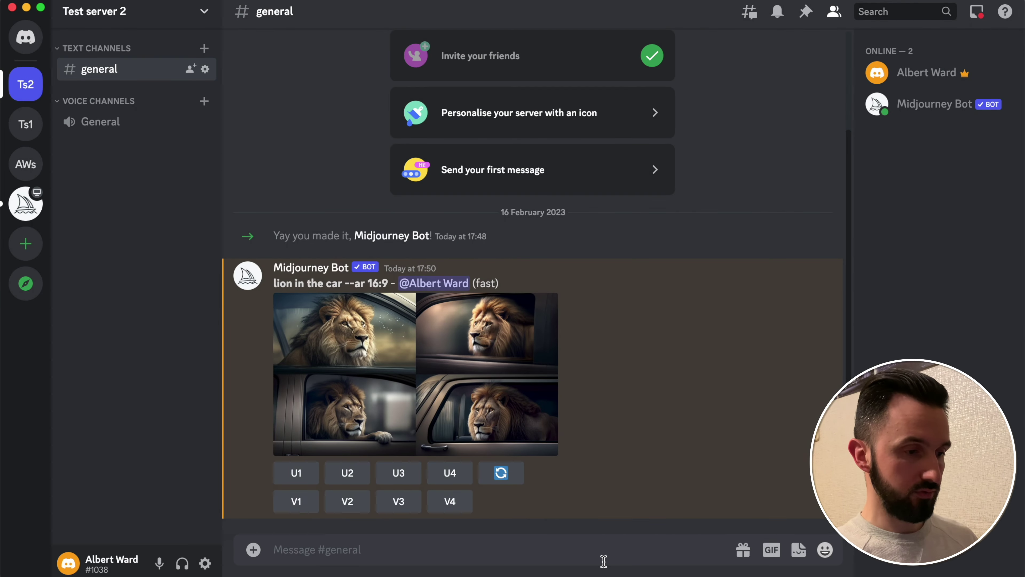
{"action": "left_click", "coordinate": [604, 561]}
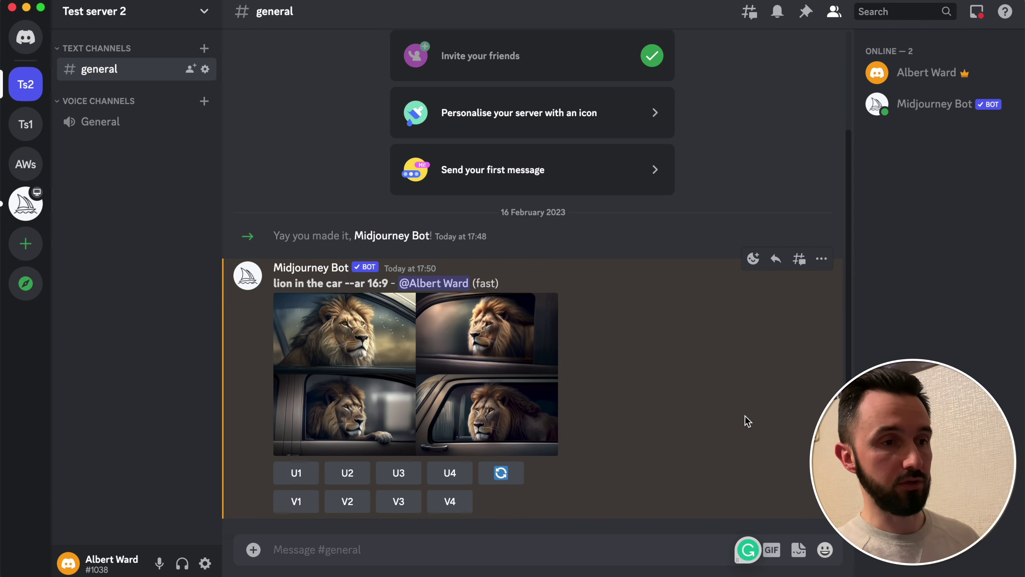